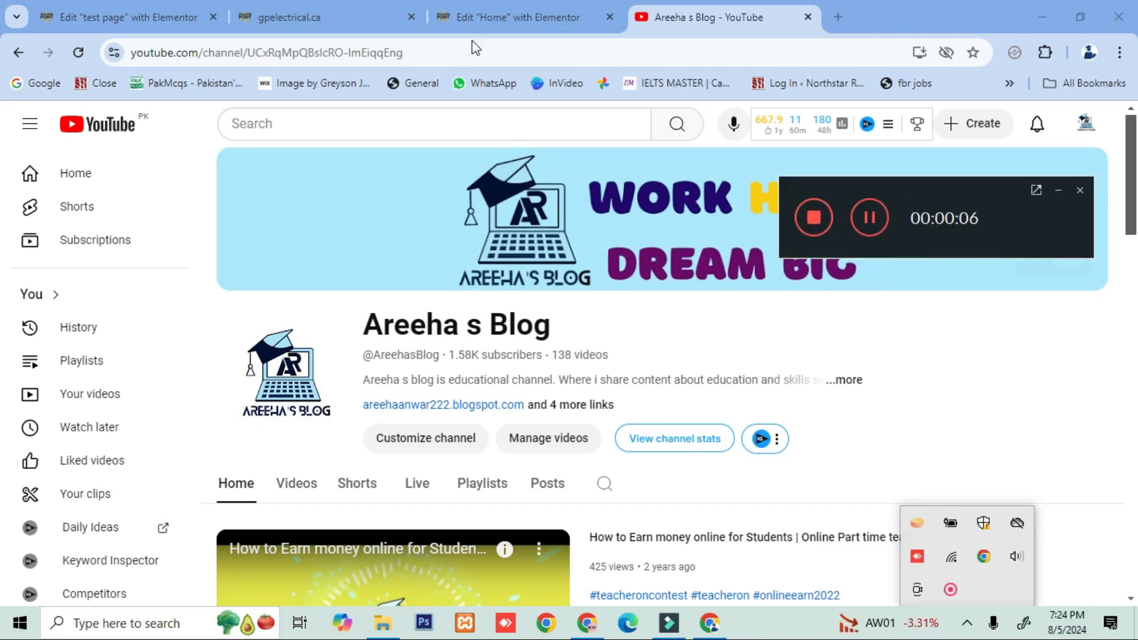
# Step: Examine the hero section of the Home page in the Elementor editor and on the live gpelectrical.ca site
pyautogui.click(474, 18)
pyautogui.scroll(-3, 553, 386)
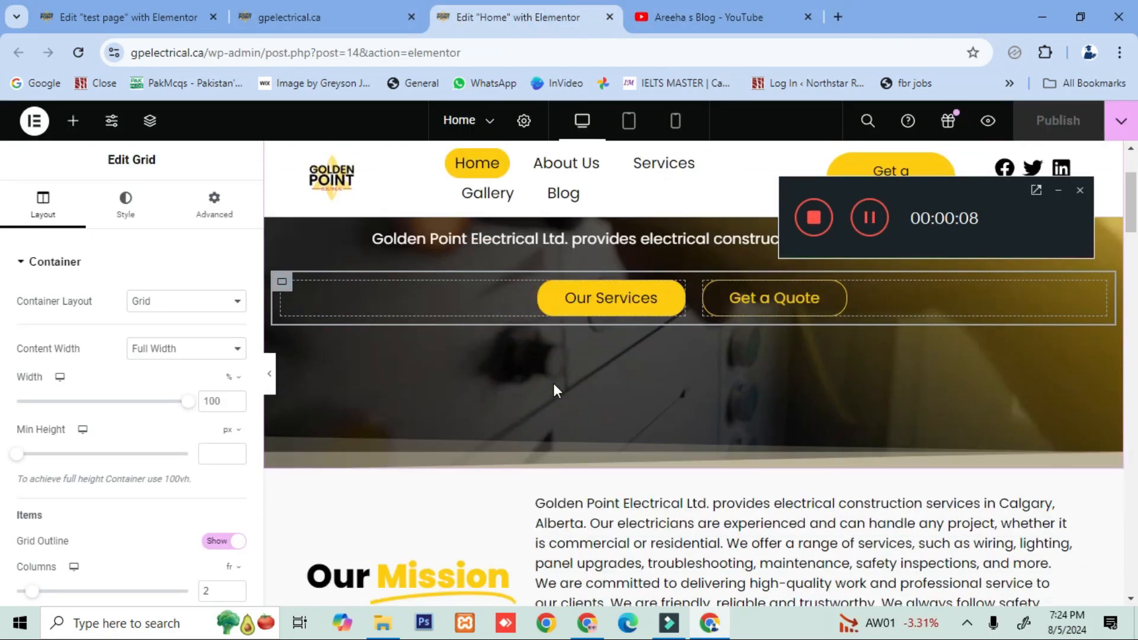
pyautogui.scroll(3, 554, 386)
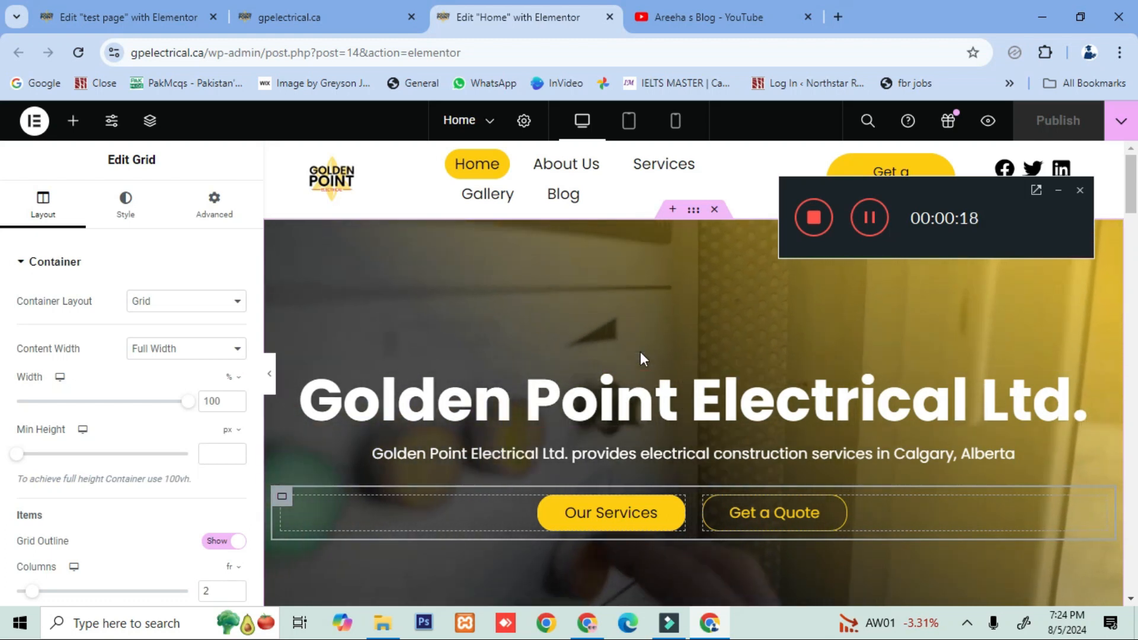
pyautogui.click(324, 12)
pyautogui.scroll(-5, 409, 355)
pyautogui.scroll(5, 413, 401)
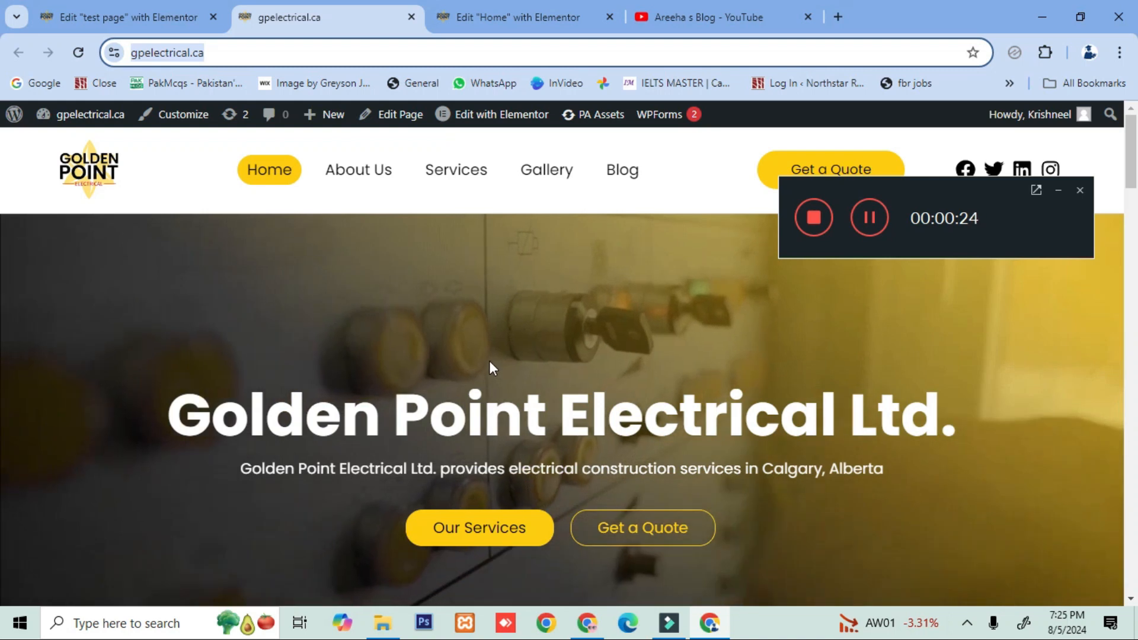
pyautogui.scroll(-5, 490, 364)
pyautogui.scroll(5, 490, 363)
pyautogui.click(531, 7)
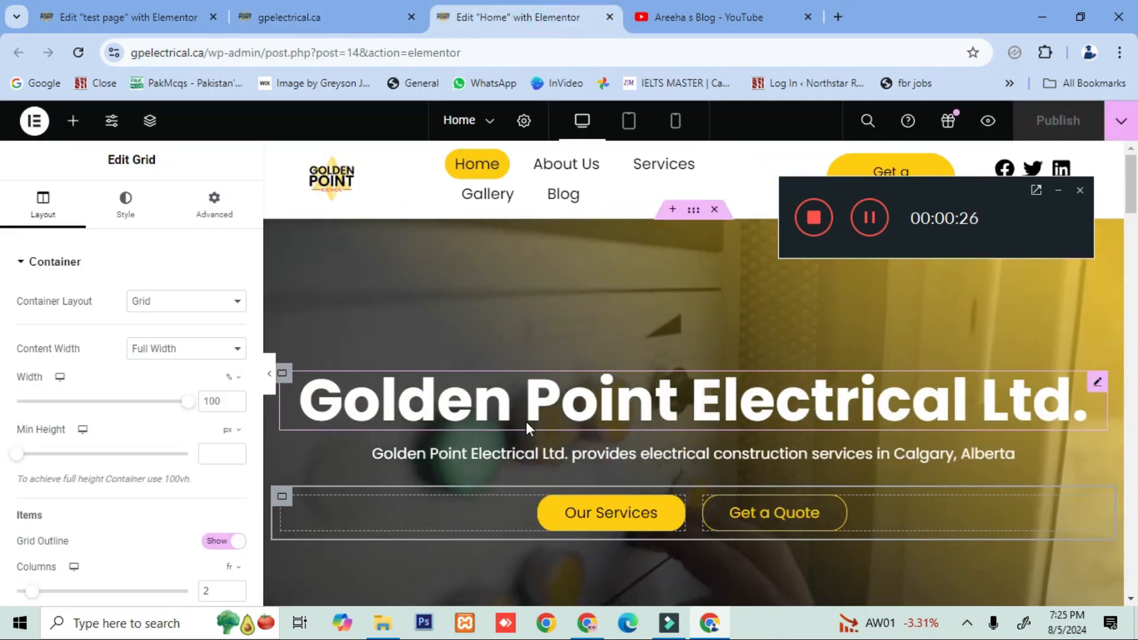
pyautogui.click(320, 17)
pyautogui.scroll(-5, 424, 379)
pyautogui.scroll(5, 425, 385)
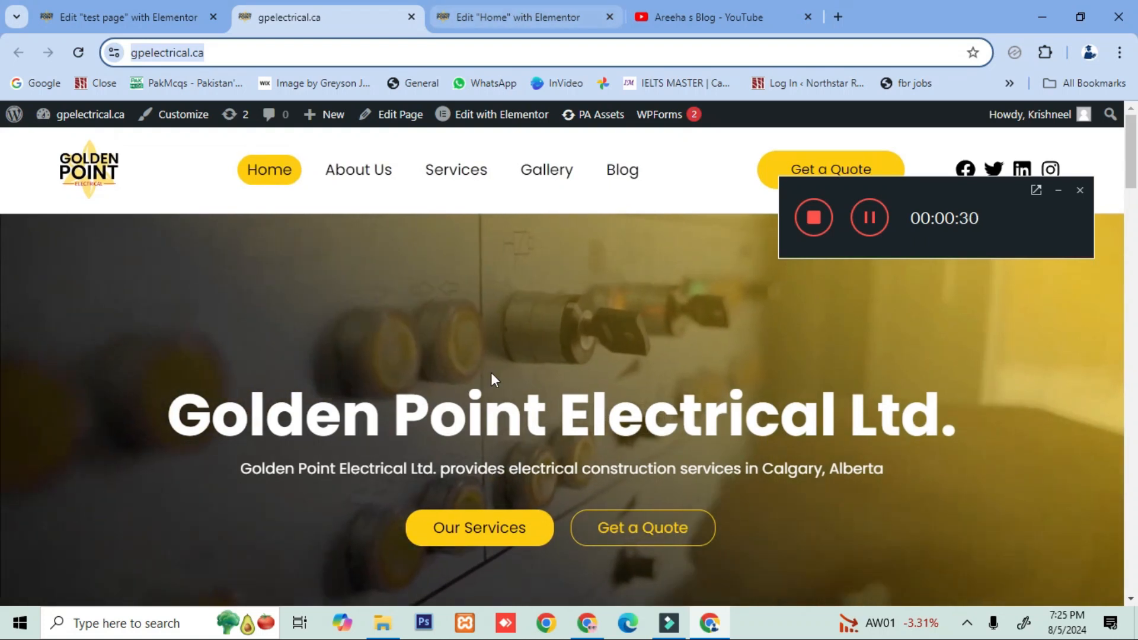
pyautogui.scroll(-4, 491, 329)
pyautogui.scroll(4, 491, 335)
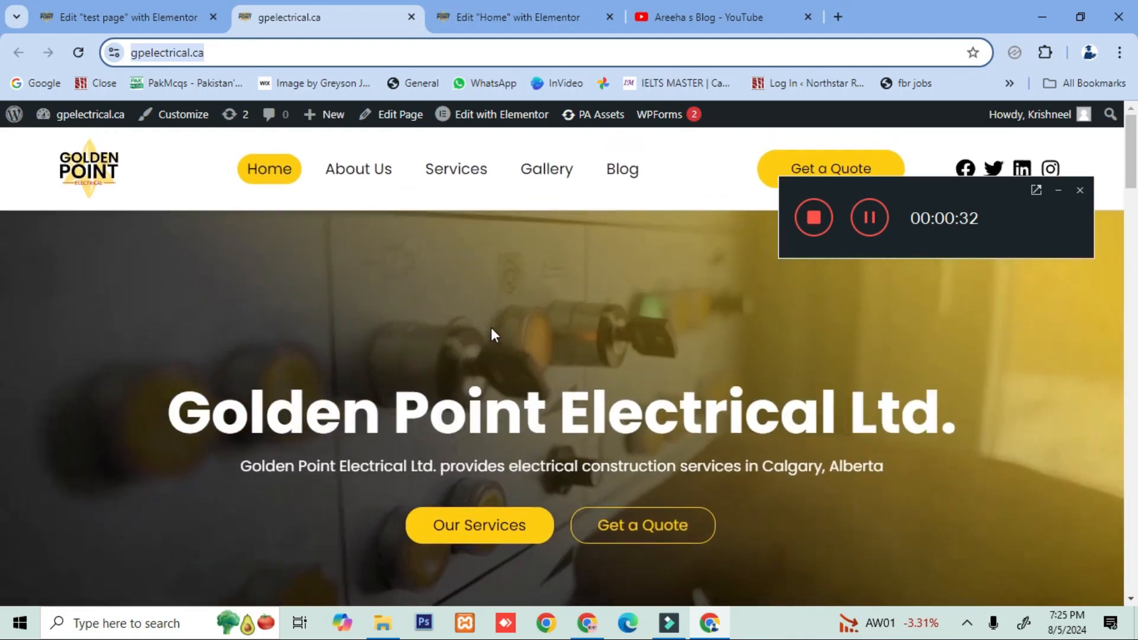
pyautogui.click(557, 8)
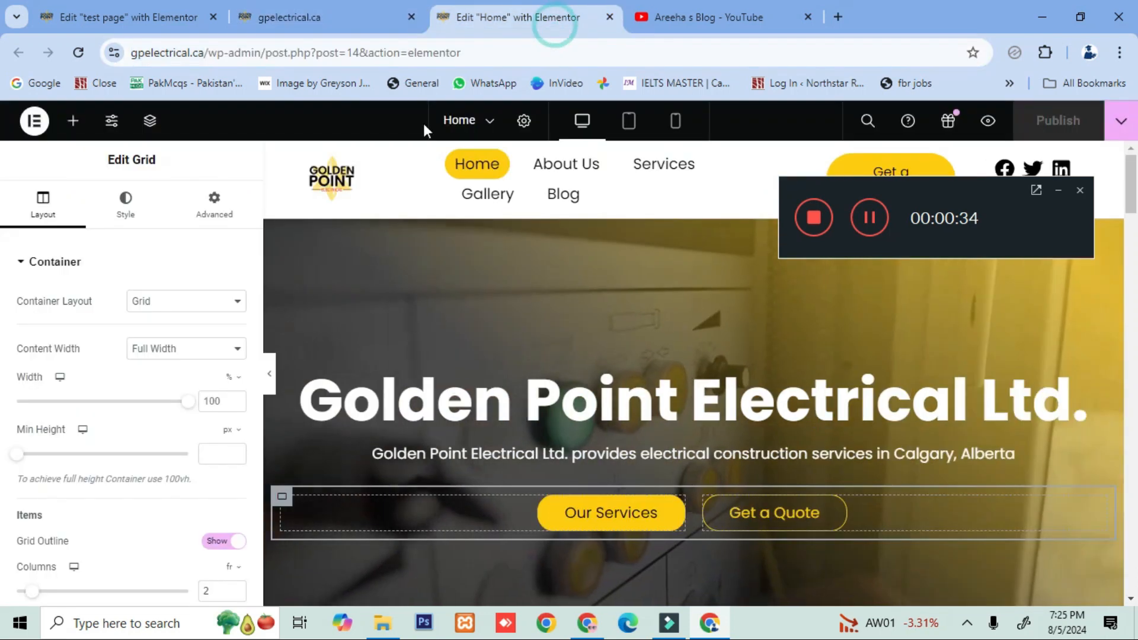
# Step: On the test page, add a Flexbox container with the single-column, downward structure
pyautogui.moveTo(92, 3); pyautogui.dragTo(823, 6)
pyautogui.moveTo(702, 9); pyautogui.dragTo(497, 8)
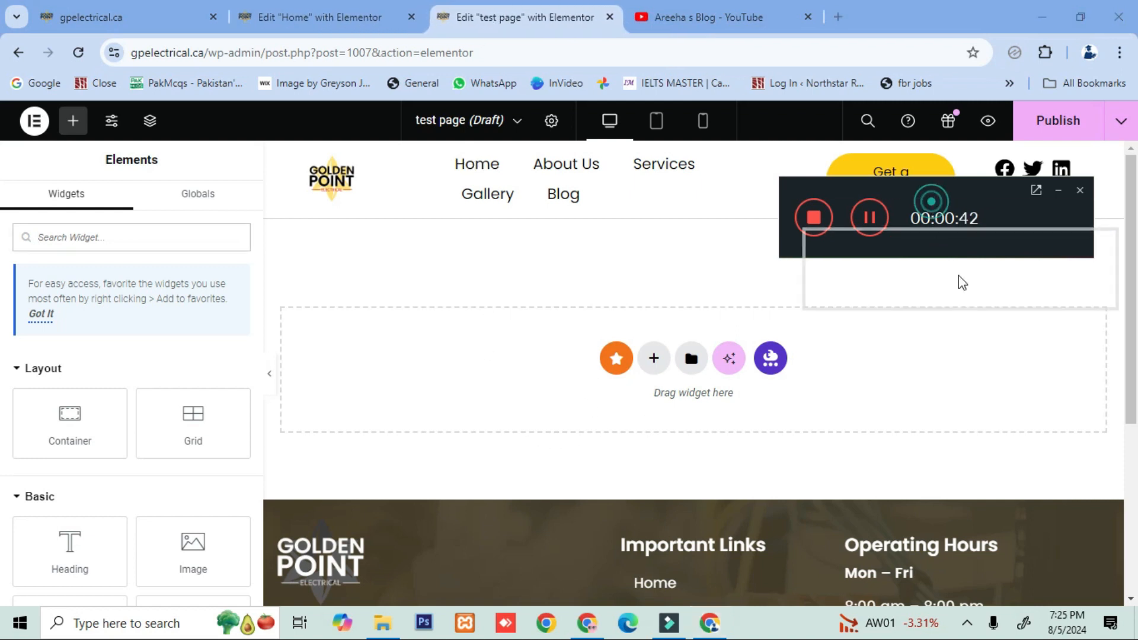
pyautogui.moveTo(946, 377); pyautogui.dragTo(946, 384)
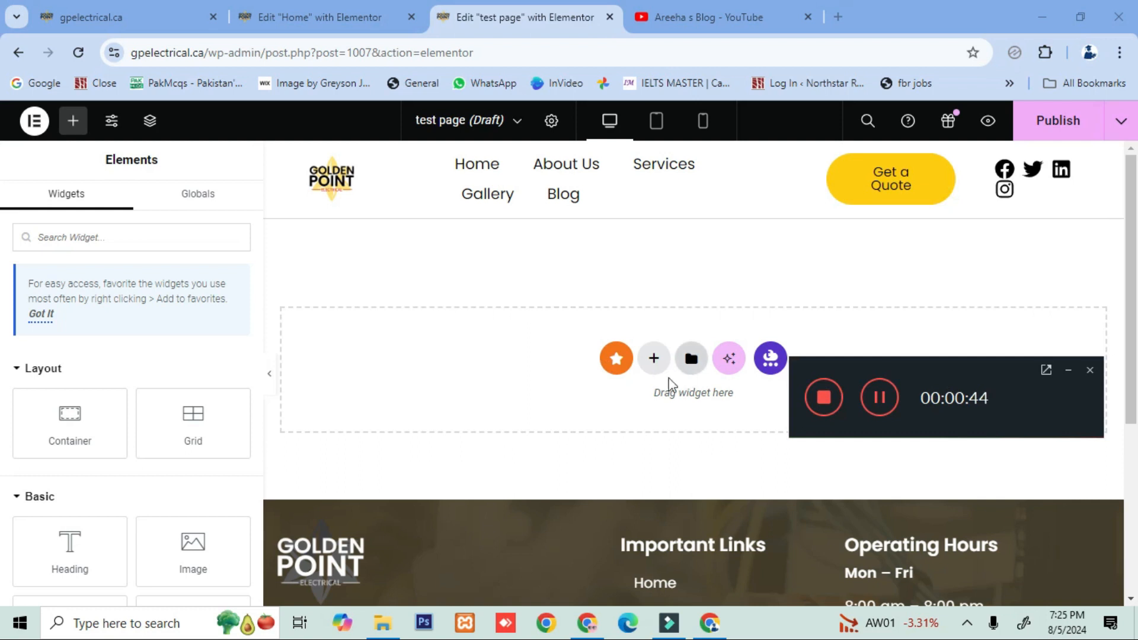
pyautogui.click(654, 361)
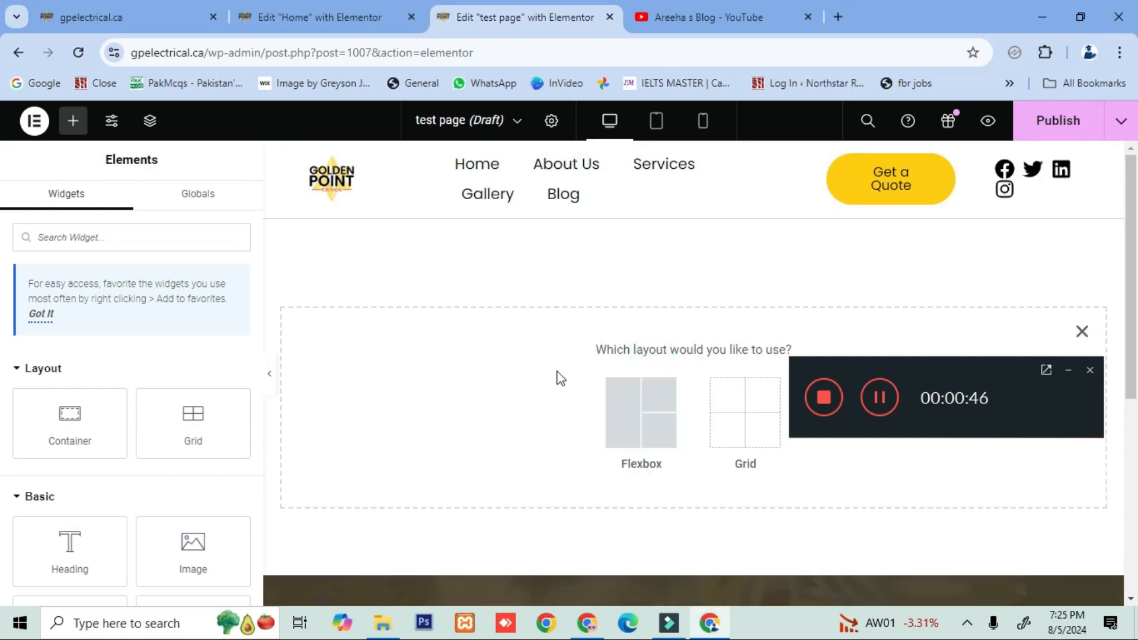
pyautogui.click(630, 435)
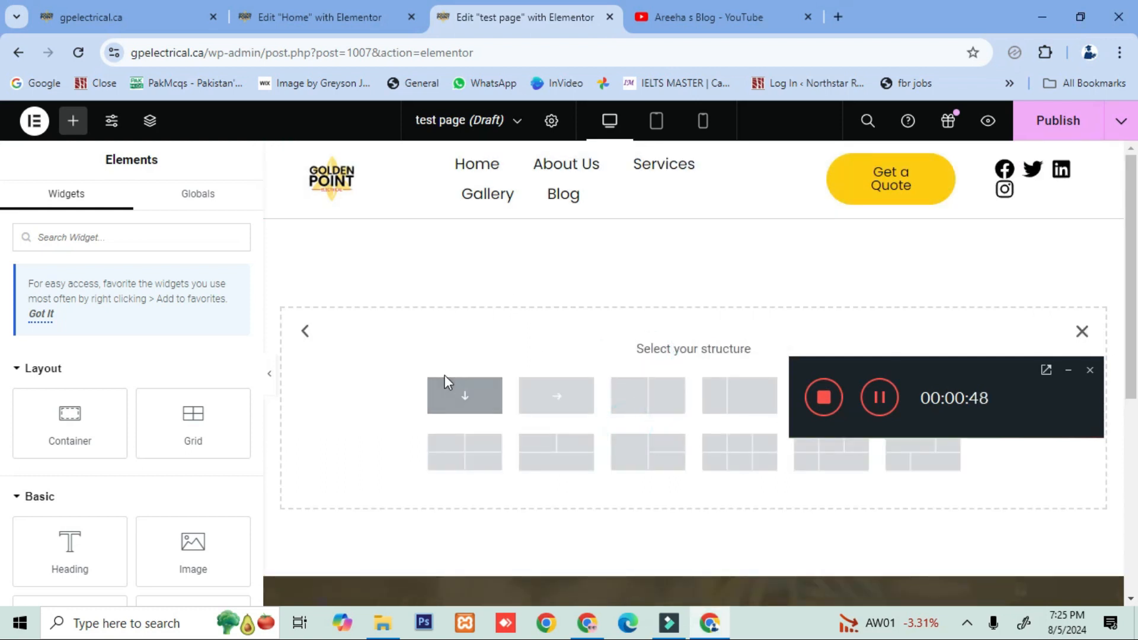
pyautogui.click(464, 399)
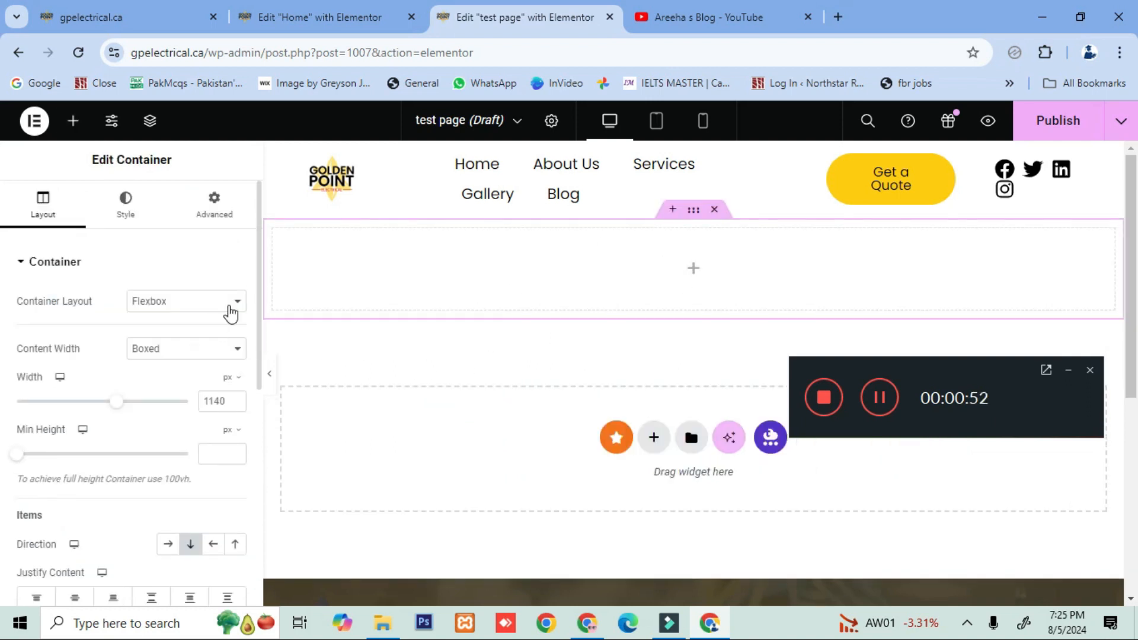
# Step: Check the Home page hero container's layout settings and set the test page container's minimum height to 100 vh
pyautogui.click(354, 8)
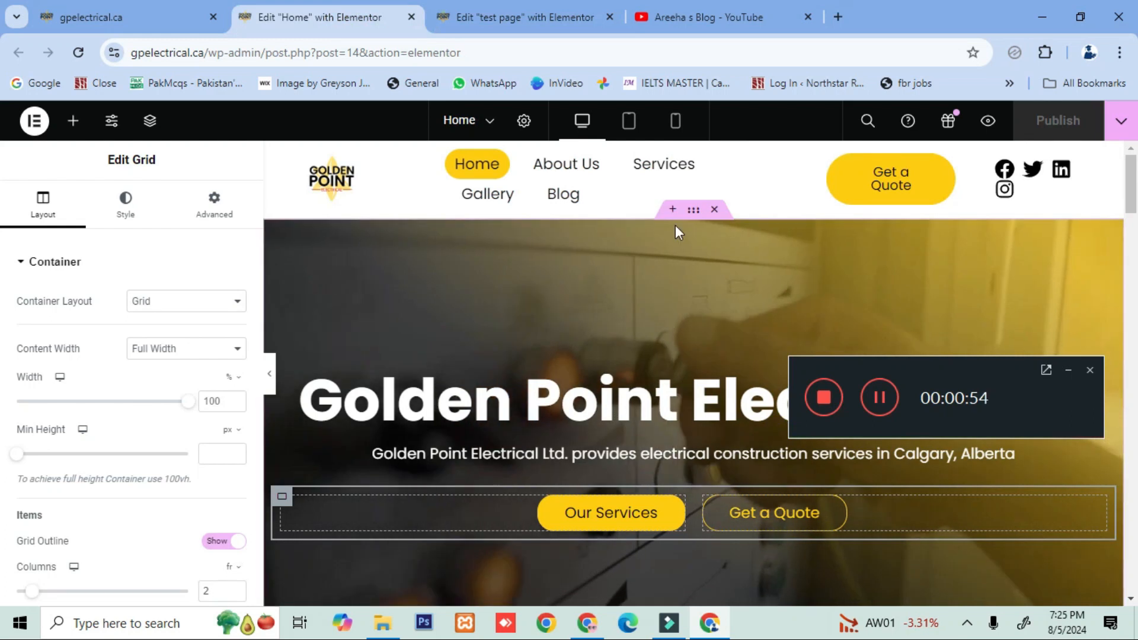
pyautogui.click(694, 212)
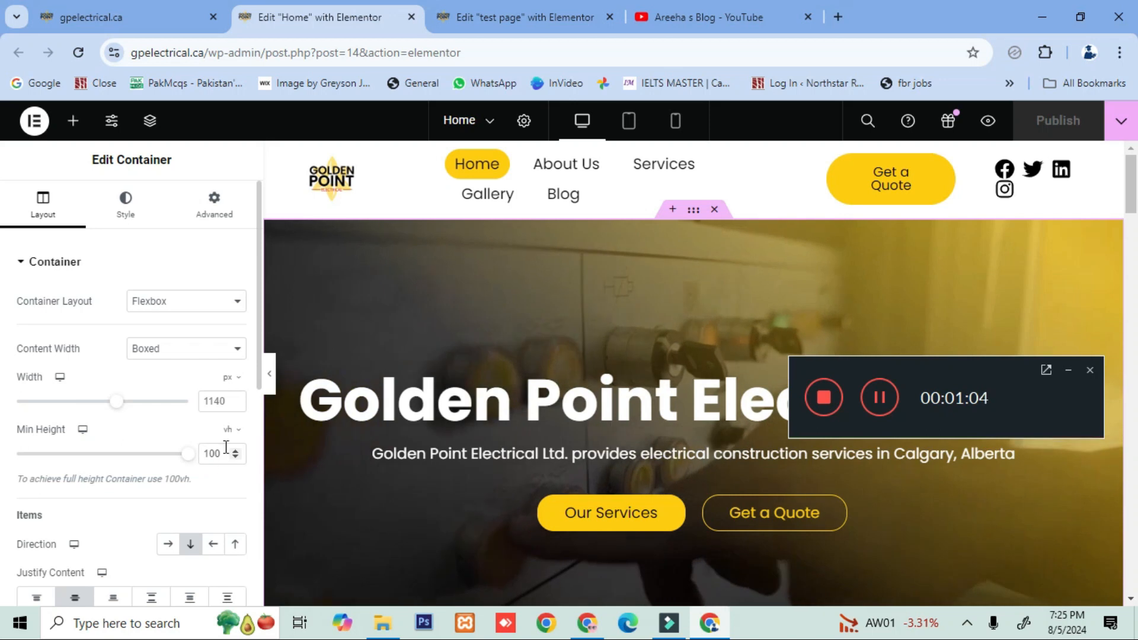
pyautogui.click(542, 20)
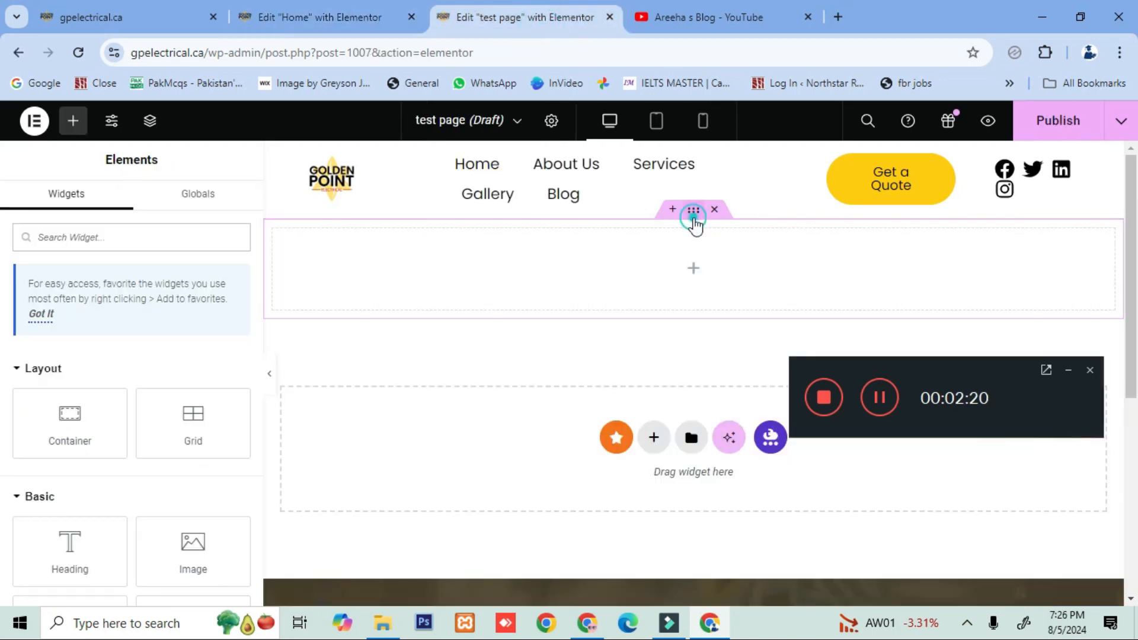
pyautogui.click(694, 219)
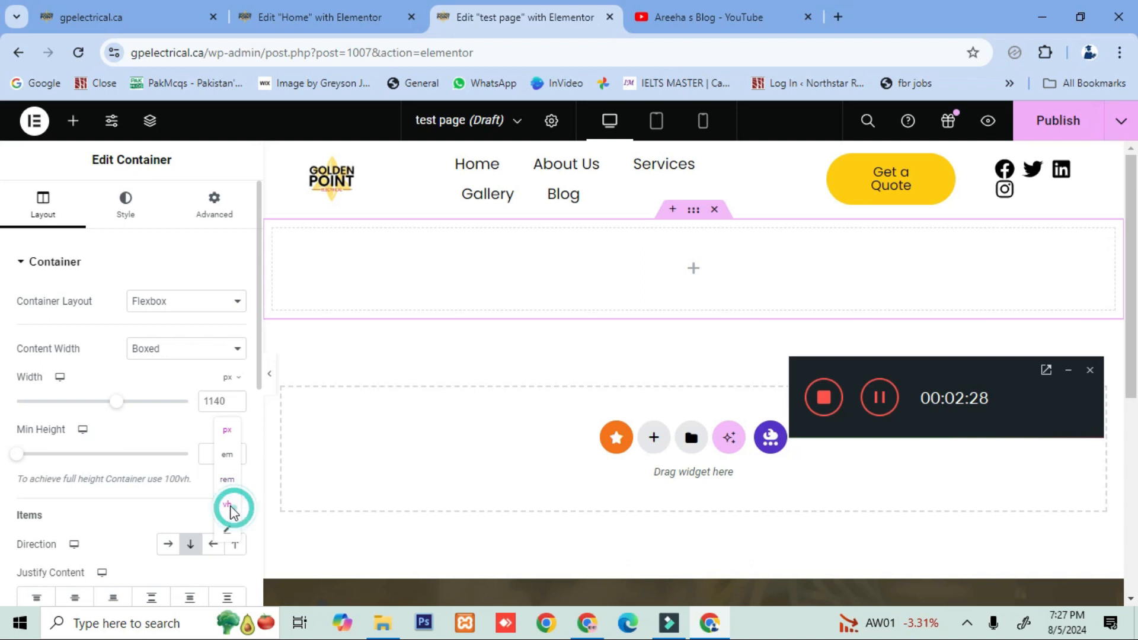
pyautogui.click(201, 454)
pyautogui.write('100')
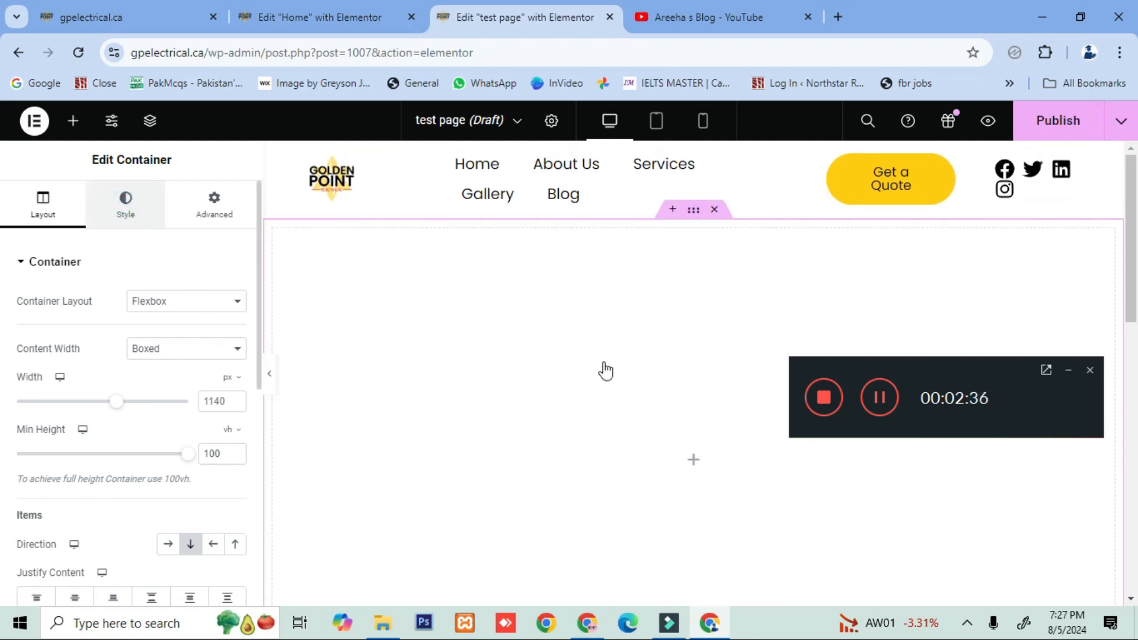
# Step: Open the test page container's style settings and inspect the background video settings of the Home page's hero container
pyautogui.click(125, 202)
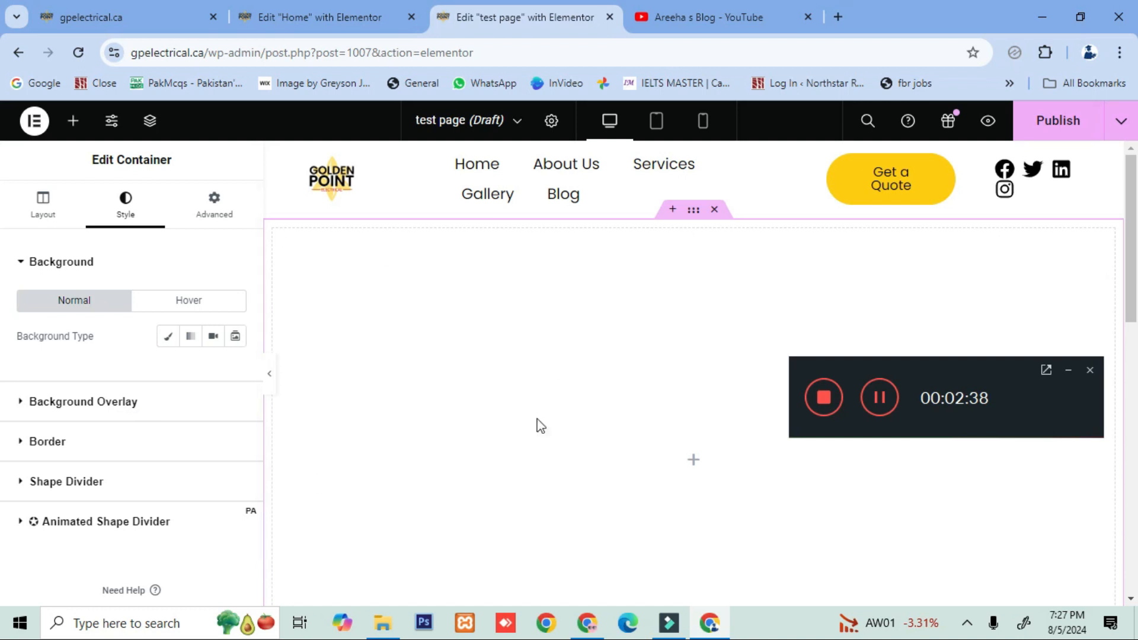
pyautogui.click(348, 10)
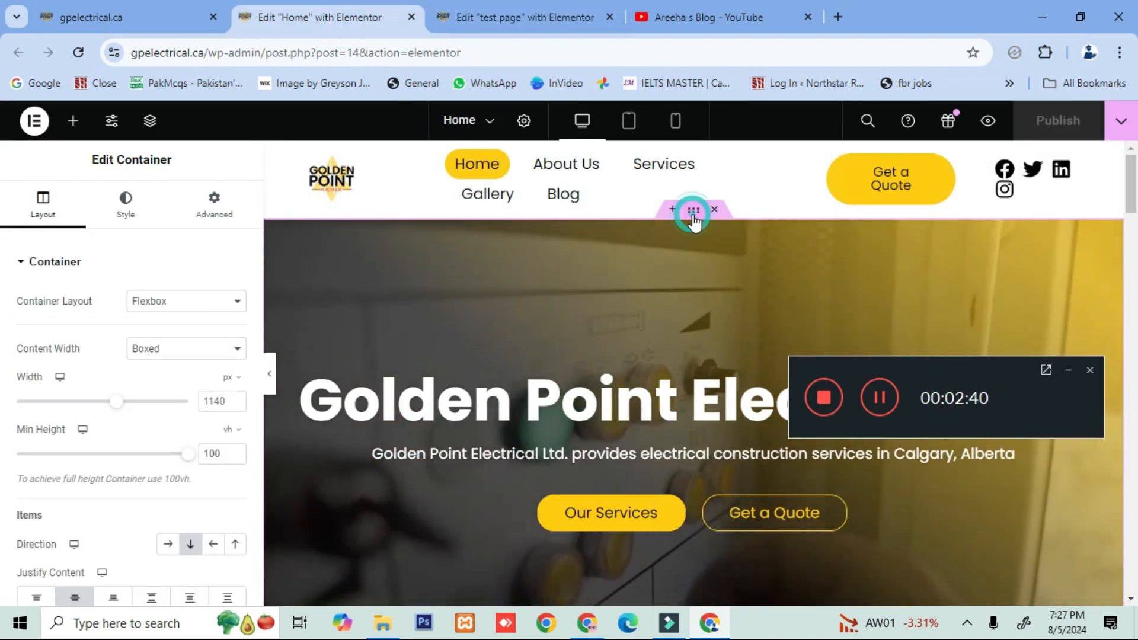
pyautogui.click(125, 201)
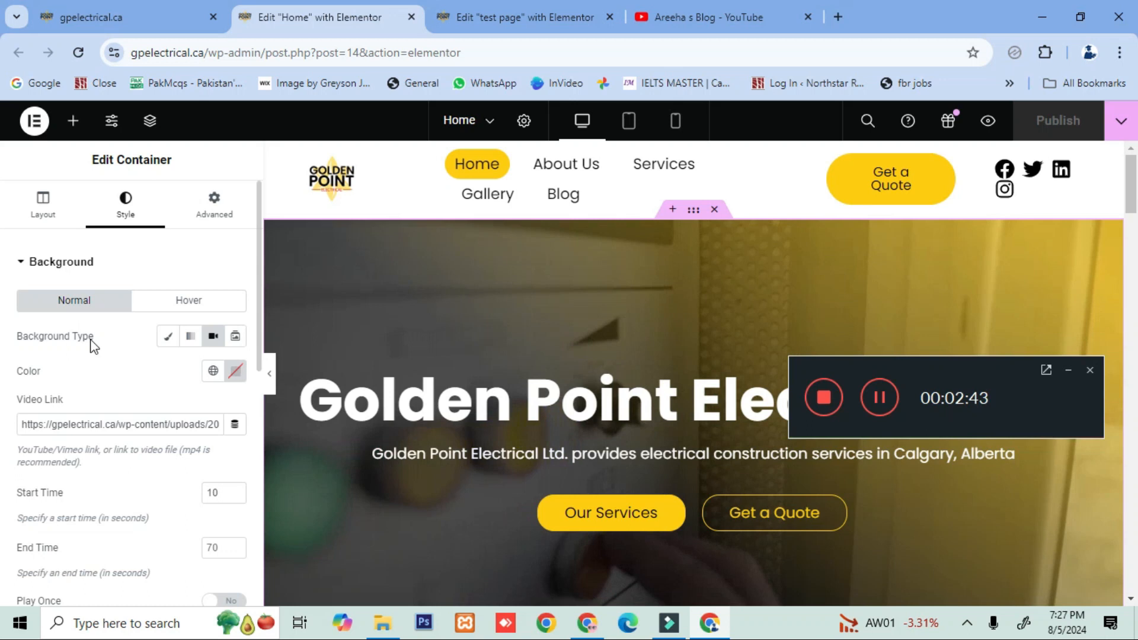
pyautogui.click(89, 426)
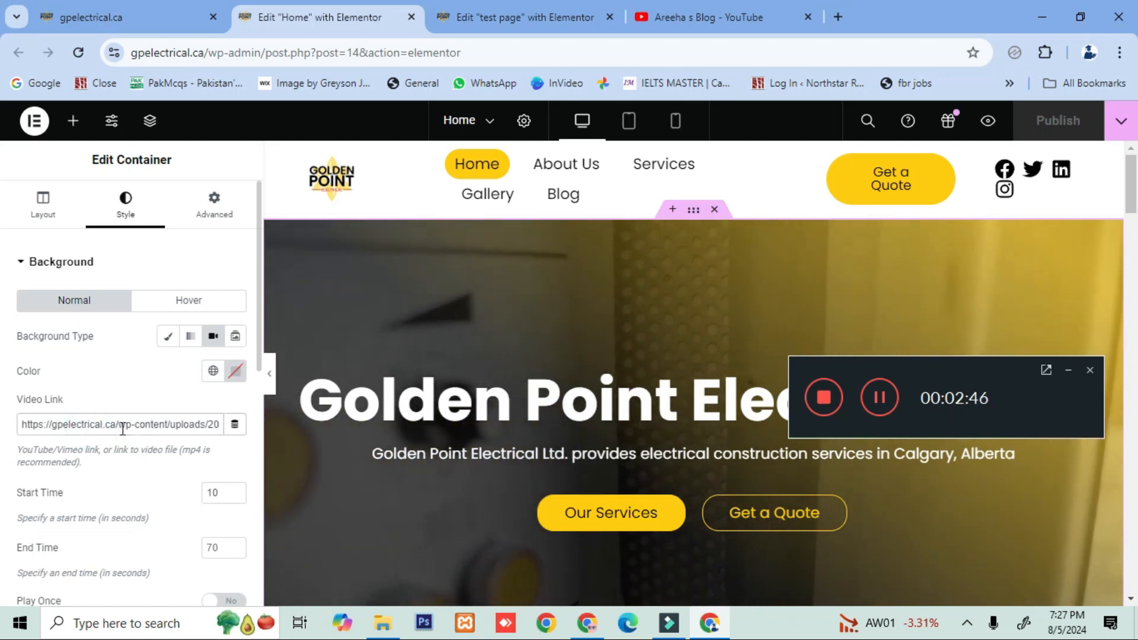
# Step: Switch to the Areeha s Blog channel on YouTube and browse its uploaded videos for one to use as a background
pyautogui.click(668, 13)
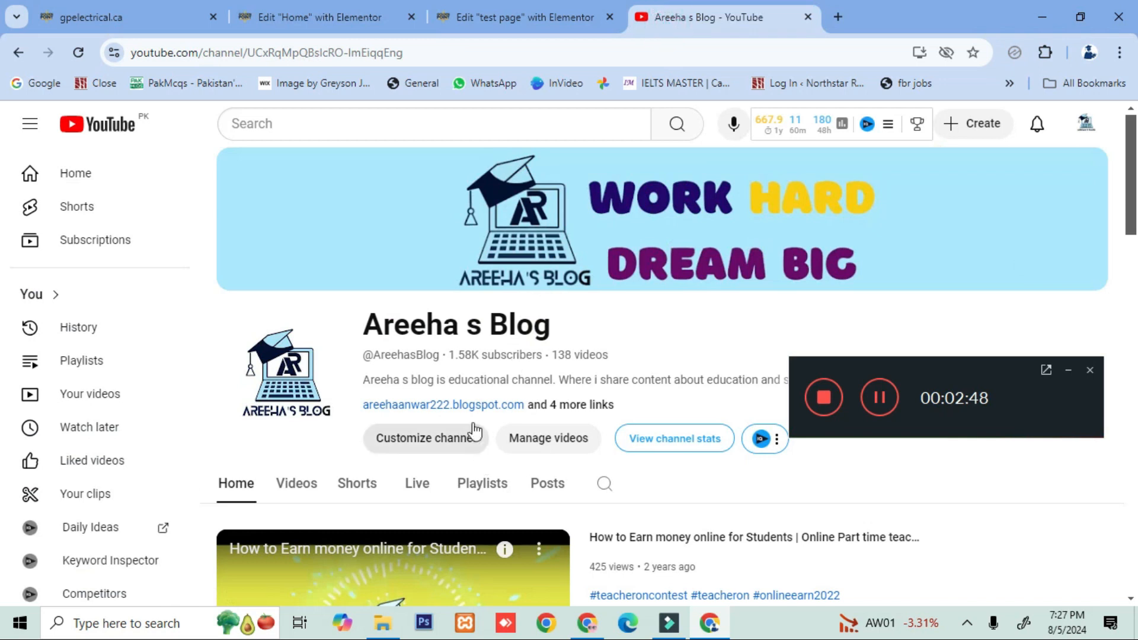
pyautogui.scroll(-8, 474, 430)
pyautogui.scroll(4, 327, 227)
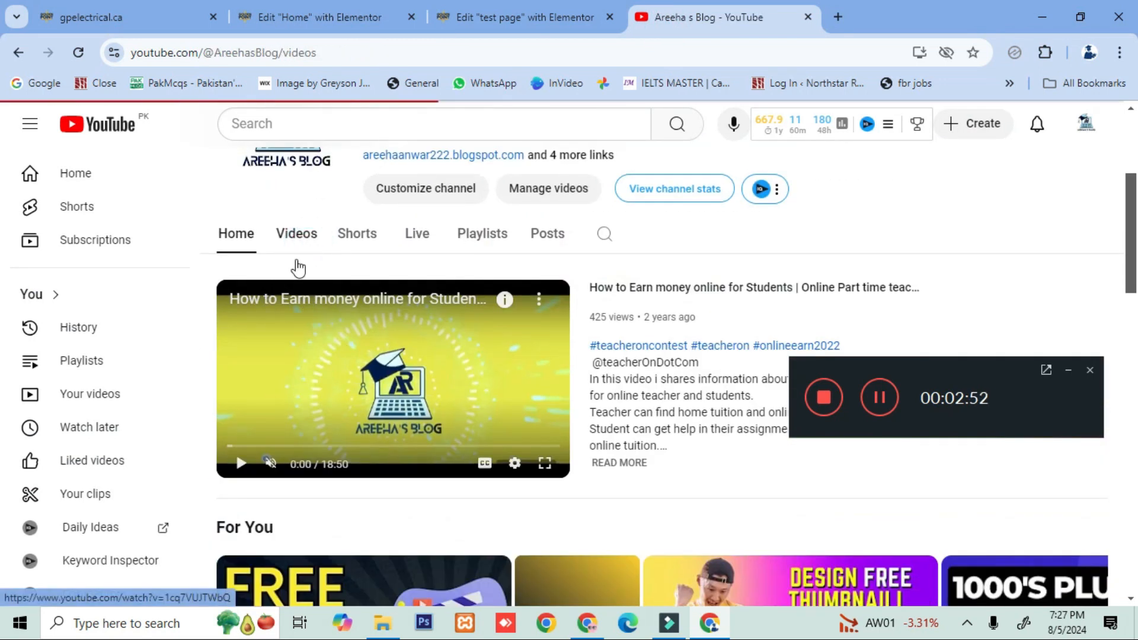
pyautogui.scroll(-5, 510, 287)
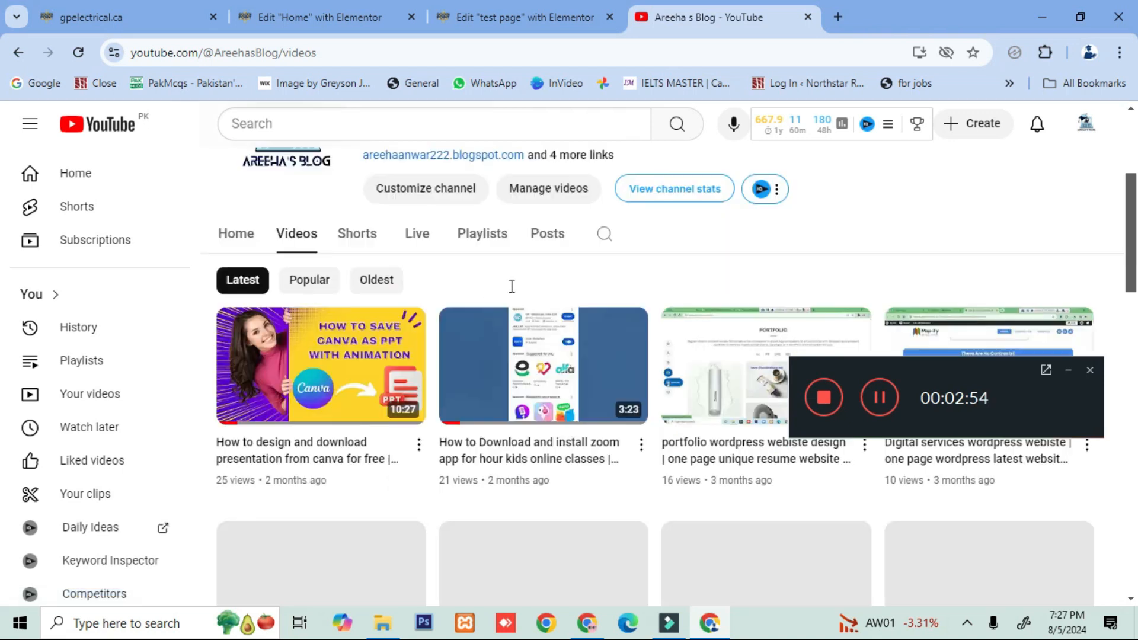
pyautogui.scroll(-1, 472, 340)
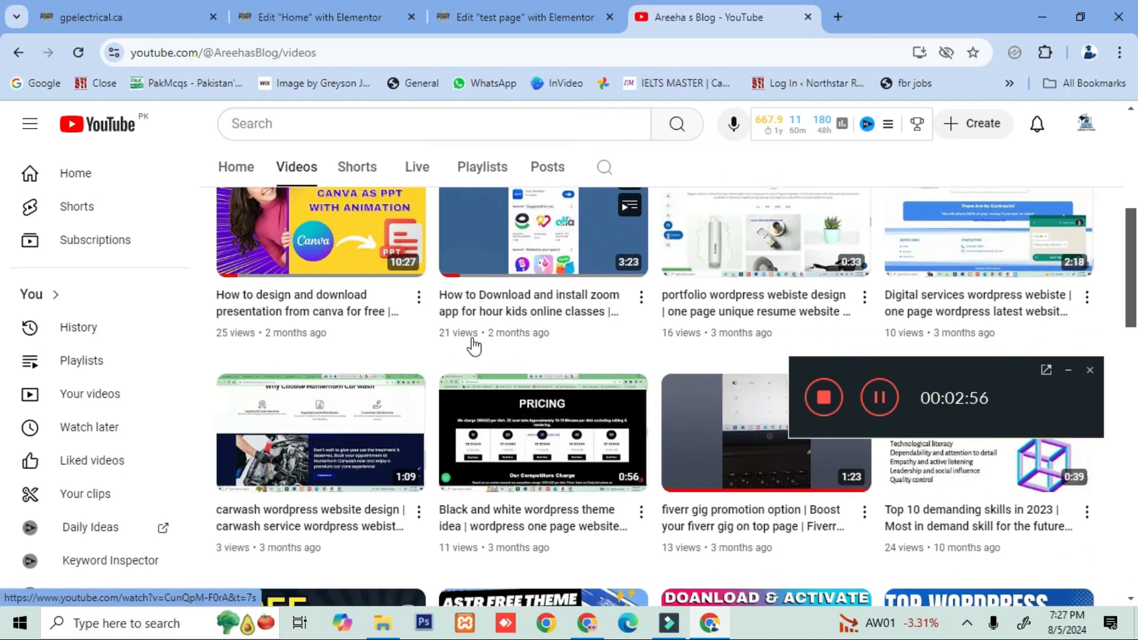
pyautogui.scroll(1, 473, 343)
pyautogui.scroll(-1, 473, 344)
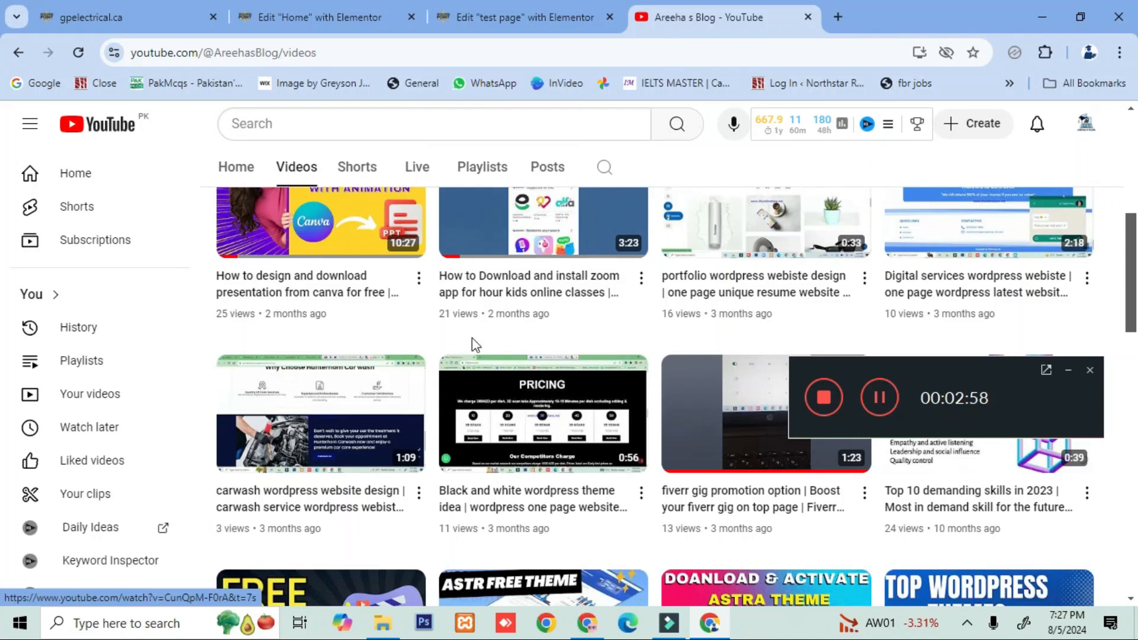
pyautogui.scroll(1, 472, 338)
pyautogui.scroll(-5, 455, 361)
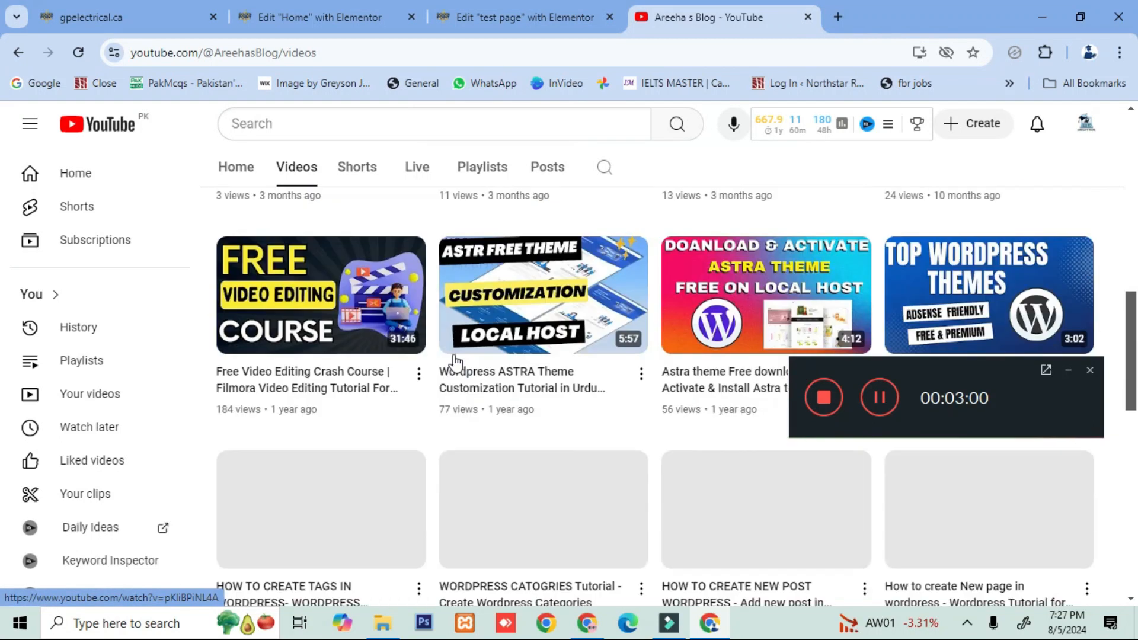
pyautogui.scroll(-2, 455, 361)
pyautogui.scroll(-6, 455, 362)
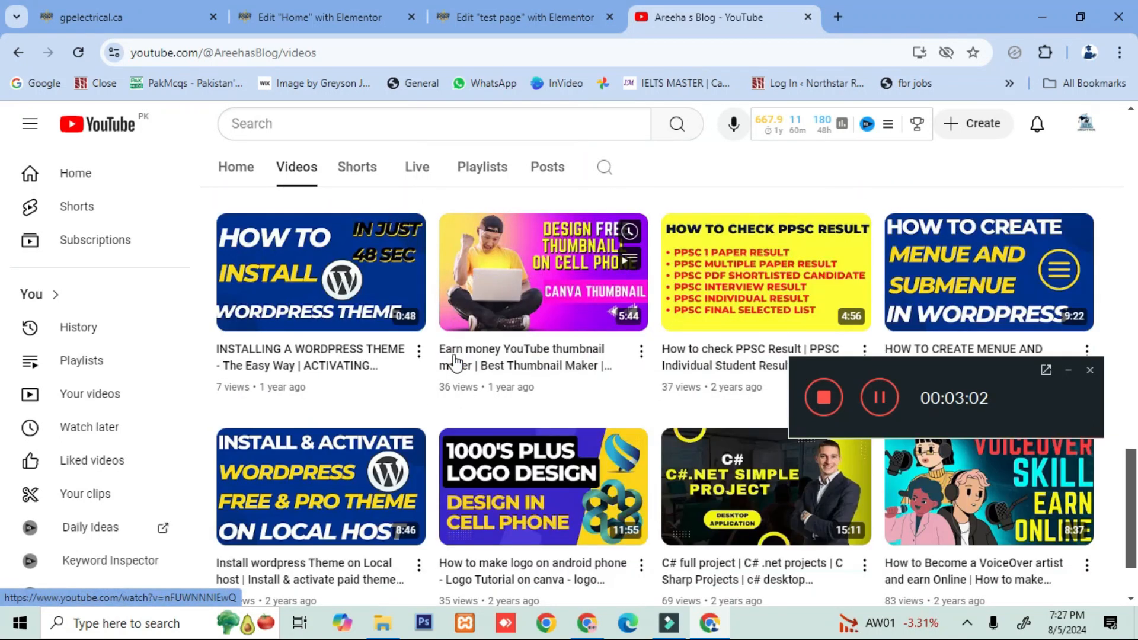
pyautogui.scroll(10, 455, 361)
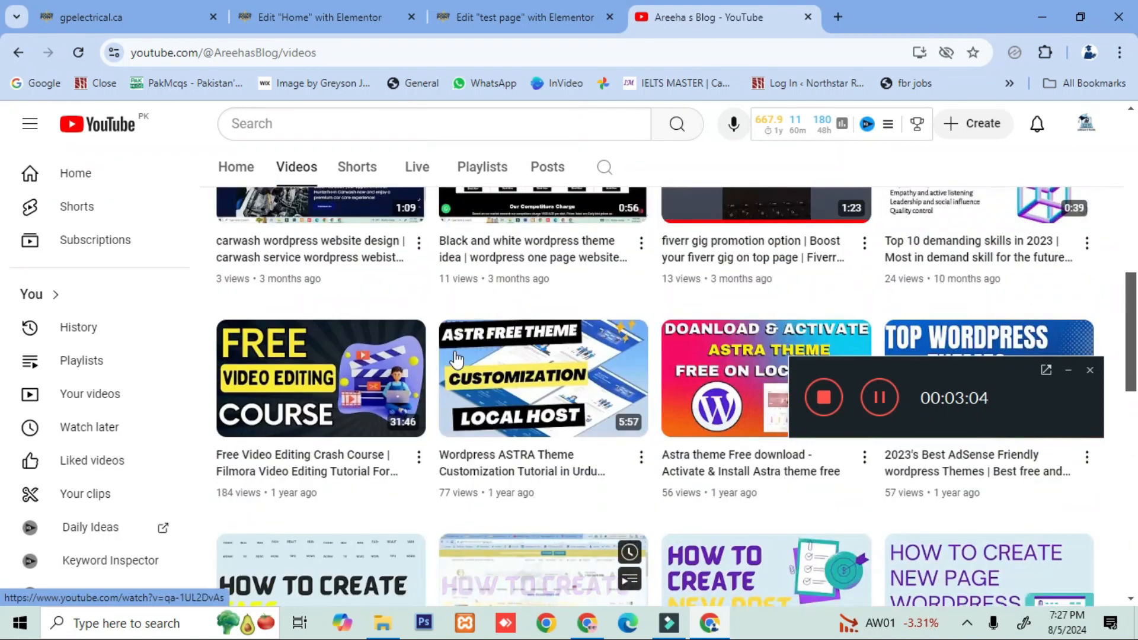
pyautogui.scroll(3, 455, 360)
pyautogui.scroll(-12, 465, 366)
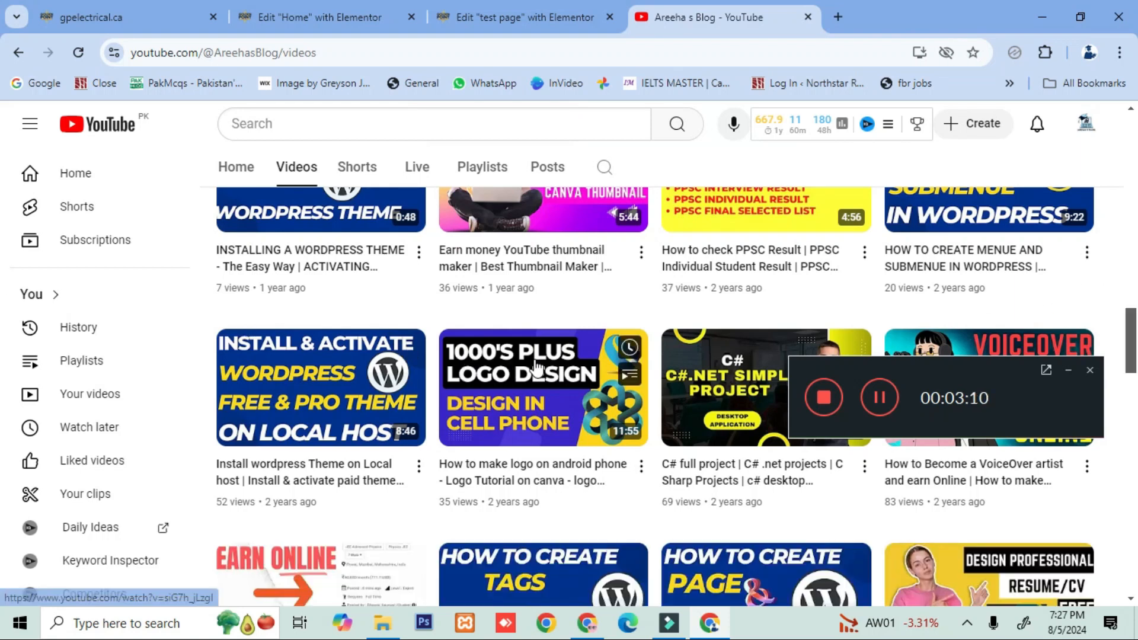
# Step: Copy the share link of the "Install wordpress Theme on Local host" video
pyautogui.scroll(-3, 422, 394)
pyautogui.click(419, 300)
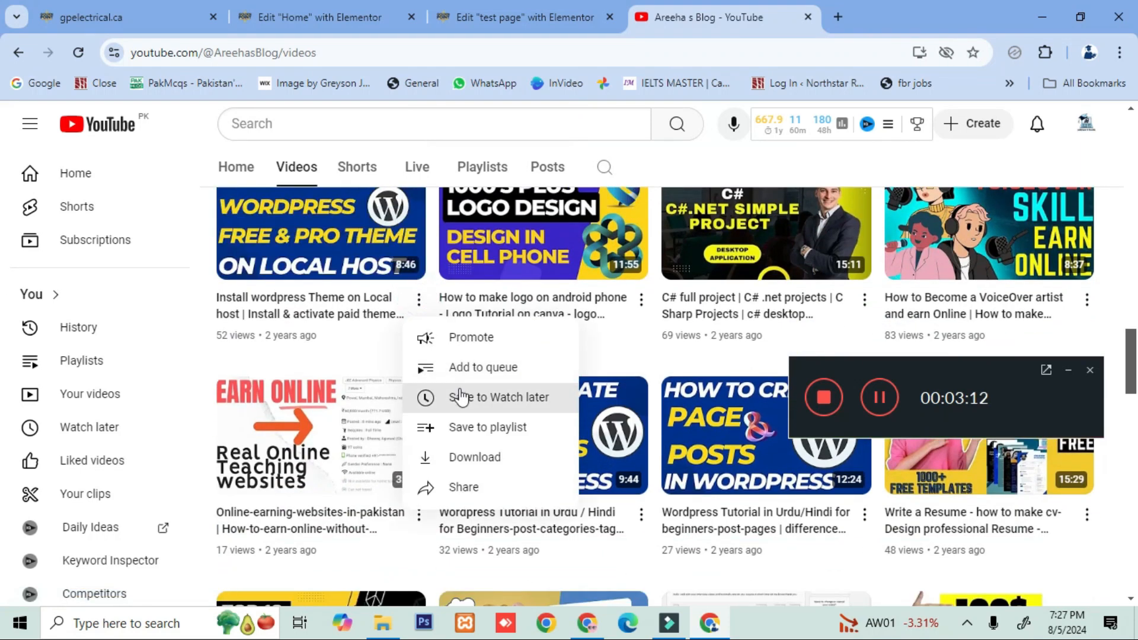
pyautogui.click(454, 487)
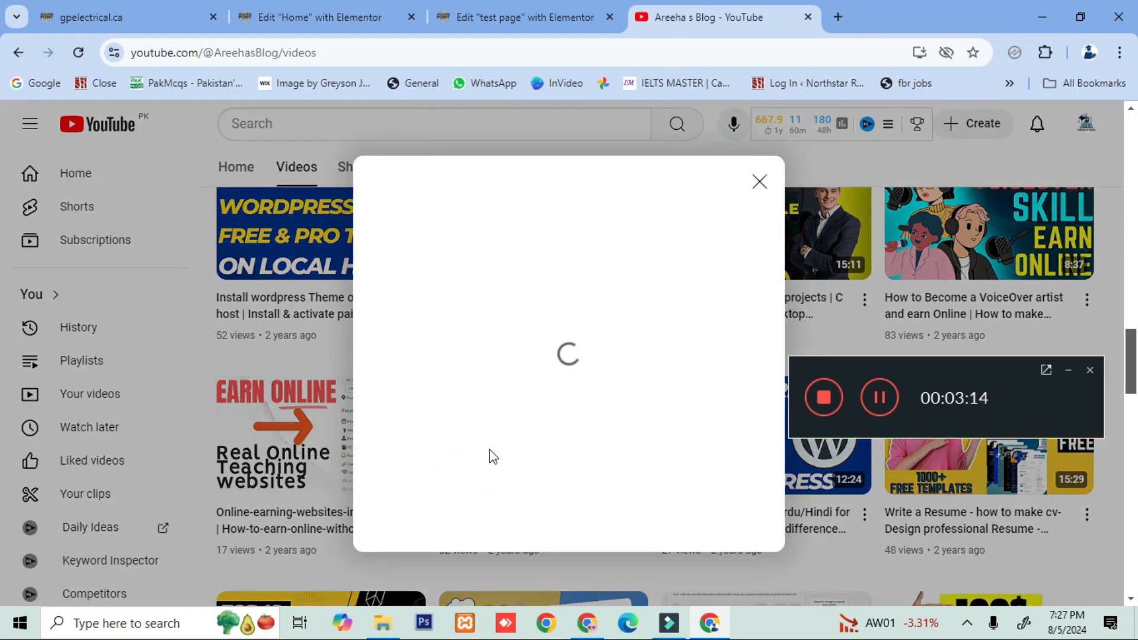
pyautogui.click(742, 445)
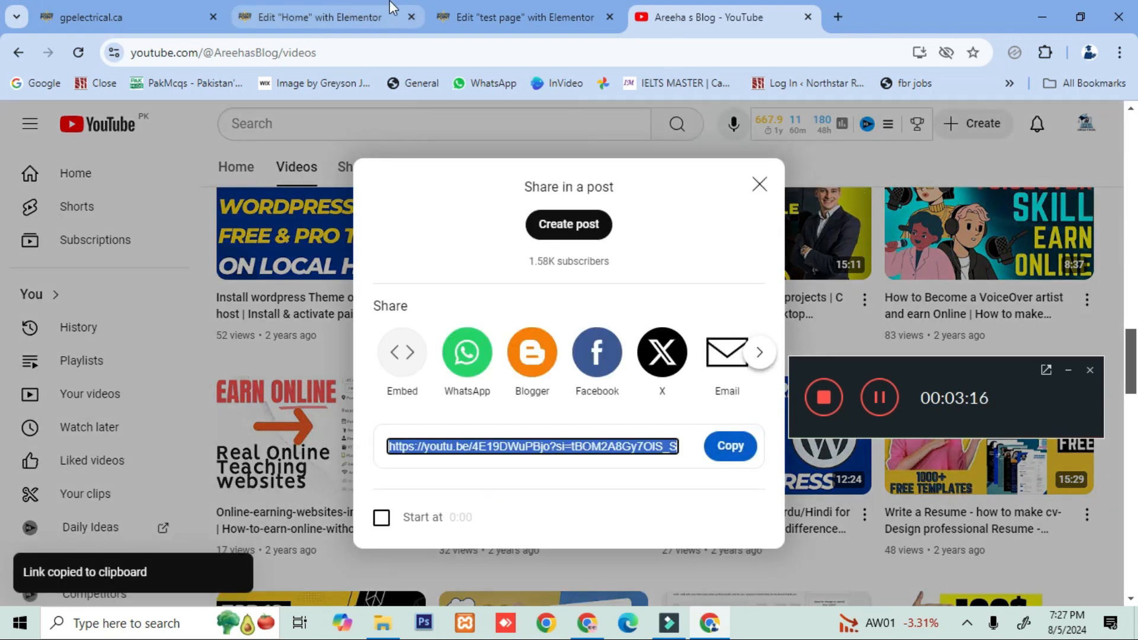
# Step: Set the test page container's background type to video, using the copied YouTube link as the video link
pyautogui.click(487, 12)
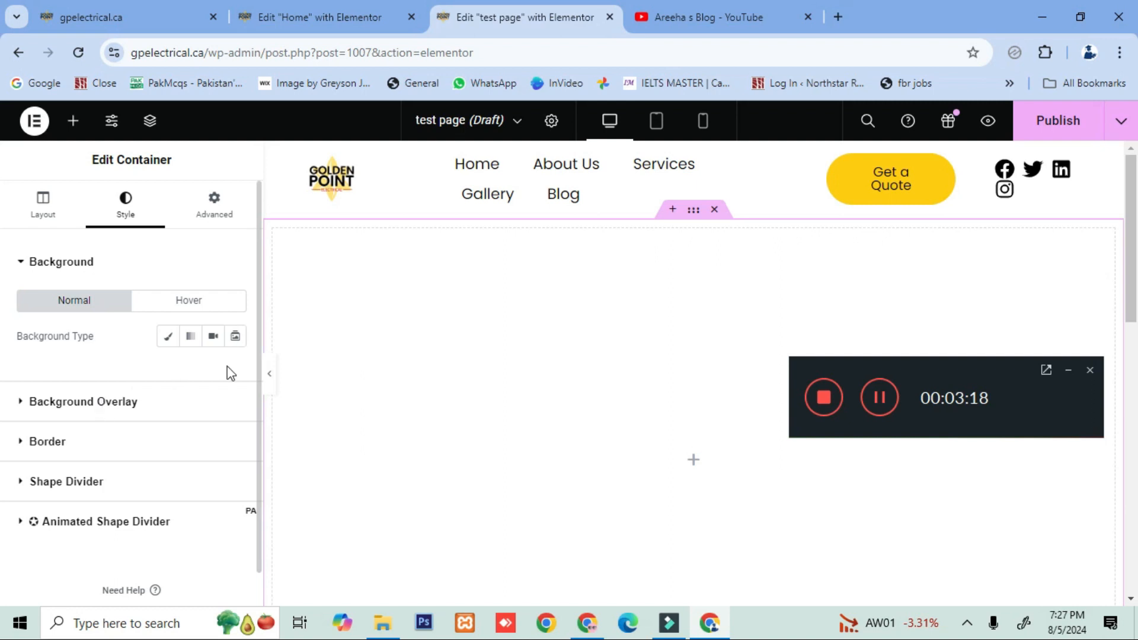
pyautogui.click(214, 338)
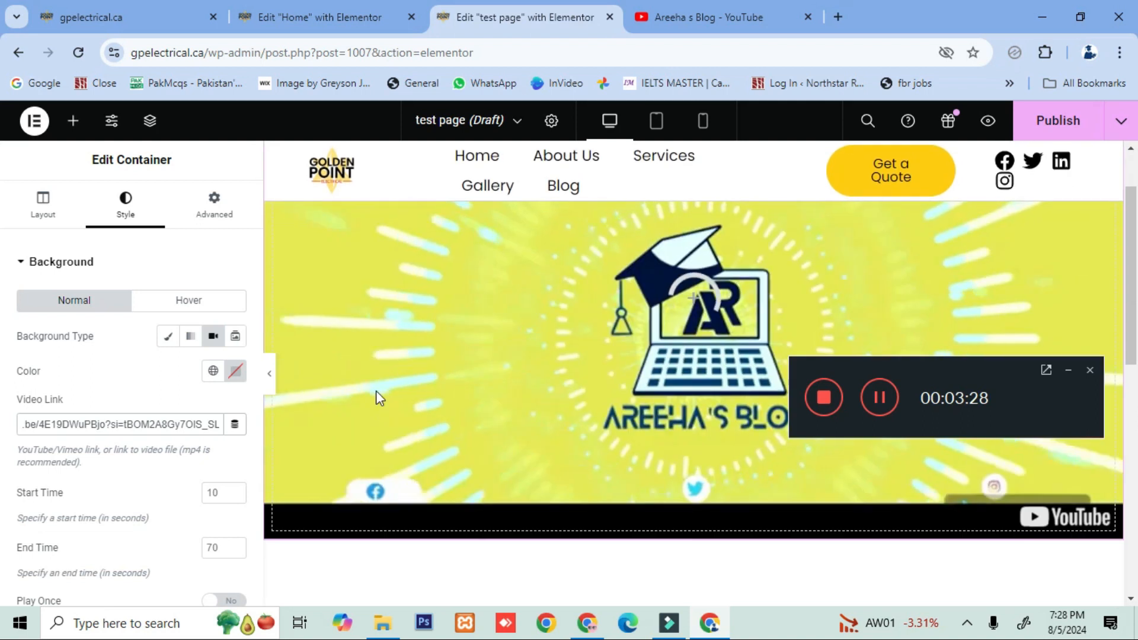
# Step: Compare the test page's video background with the Home page's hero and enable Play On Mobile for the test page container's video
pyautogui.click(695, 23)
pyautogui.click(332, 6)
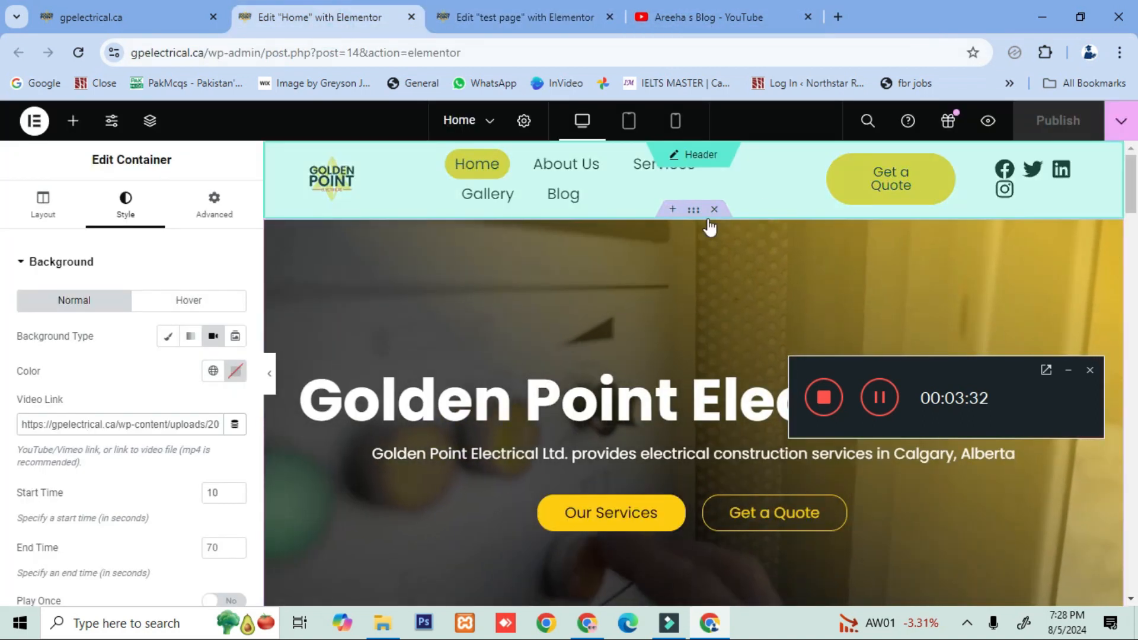
pyautogui.click(516, 17)
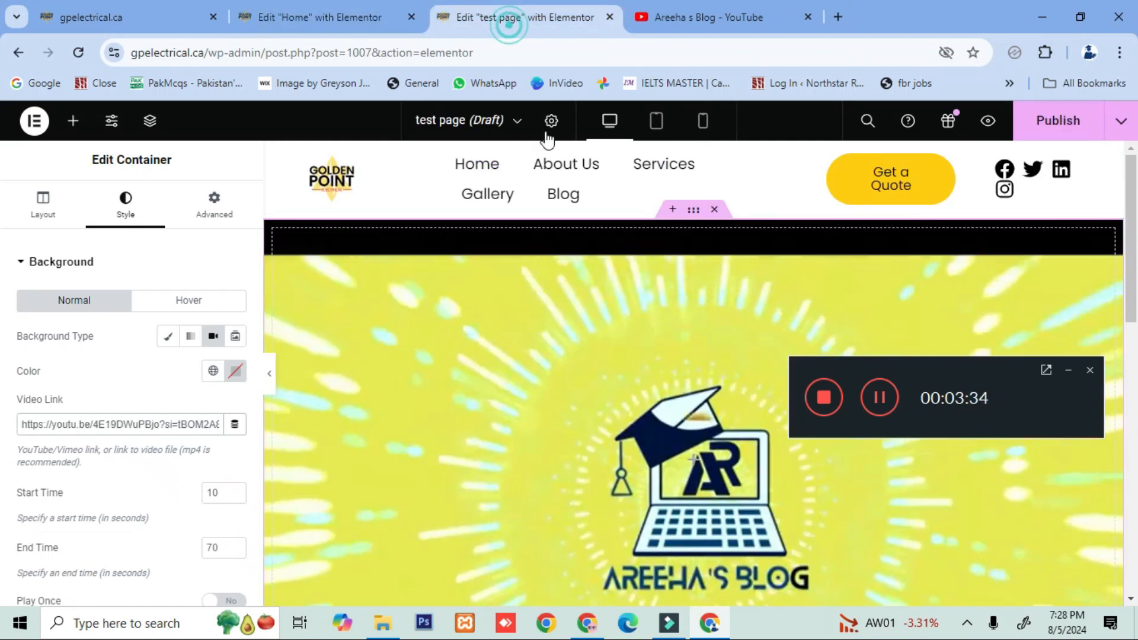
pyautogui.scroll(-1, 95, 409)
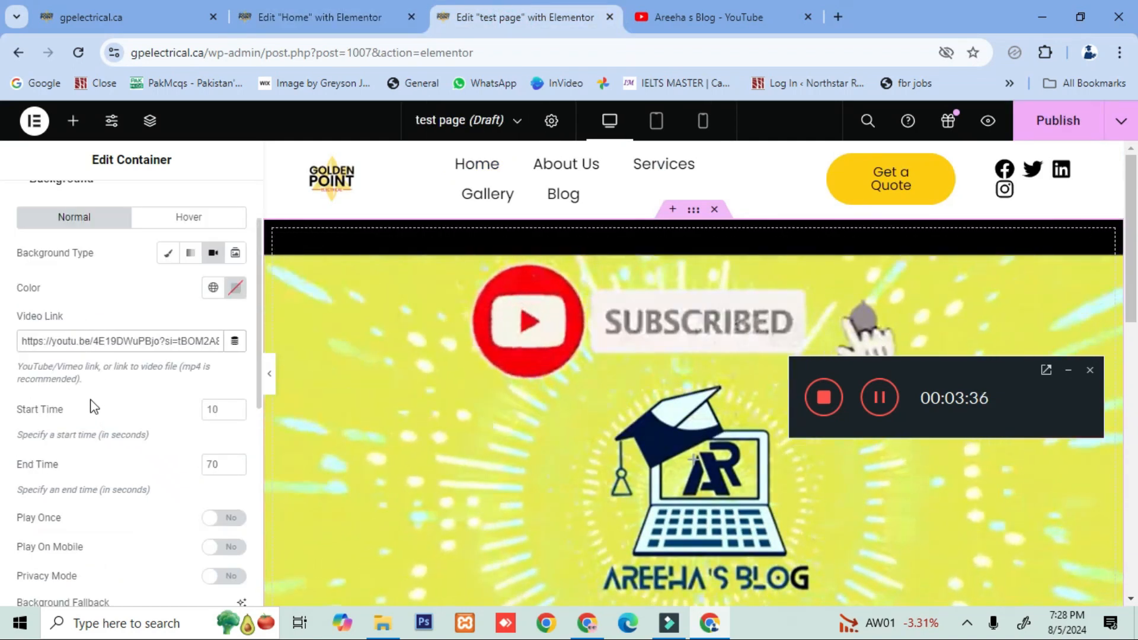
pyautogui.scroll(-1, 90, 400)
pyautogui.scroll(1, 89, 356)
pyautogui.scroll(-1, 153, 406)
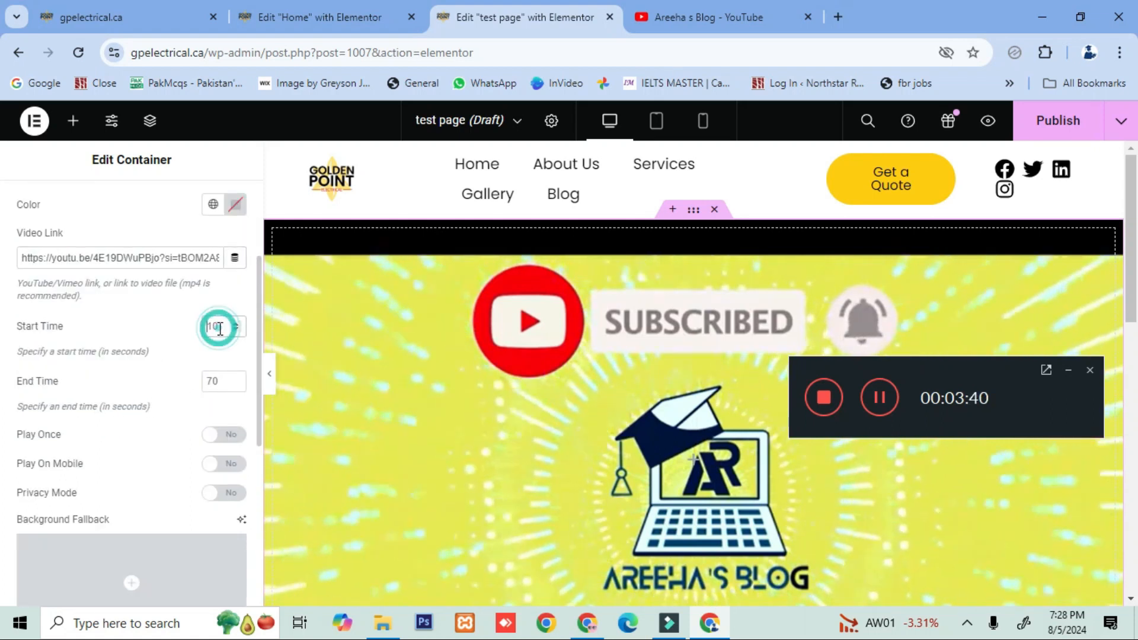
pyautogui.click(221, 382)
pyautogui.scroll(-1, 40, 392)
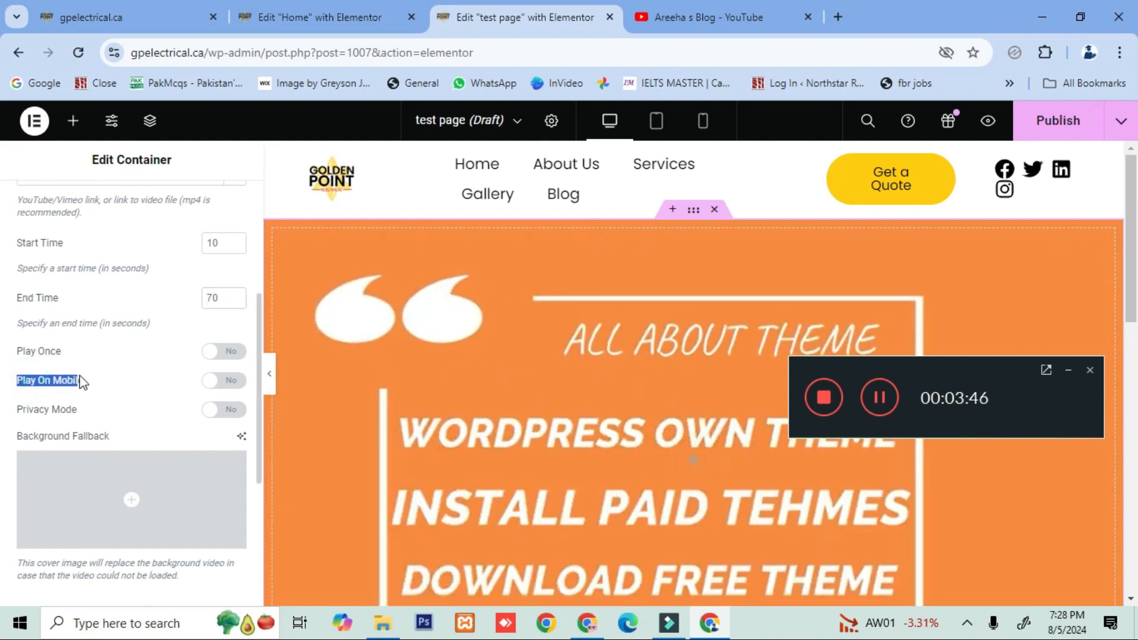
pyautogui.click(213, 382)
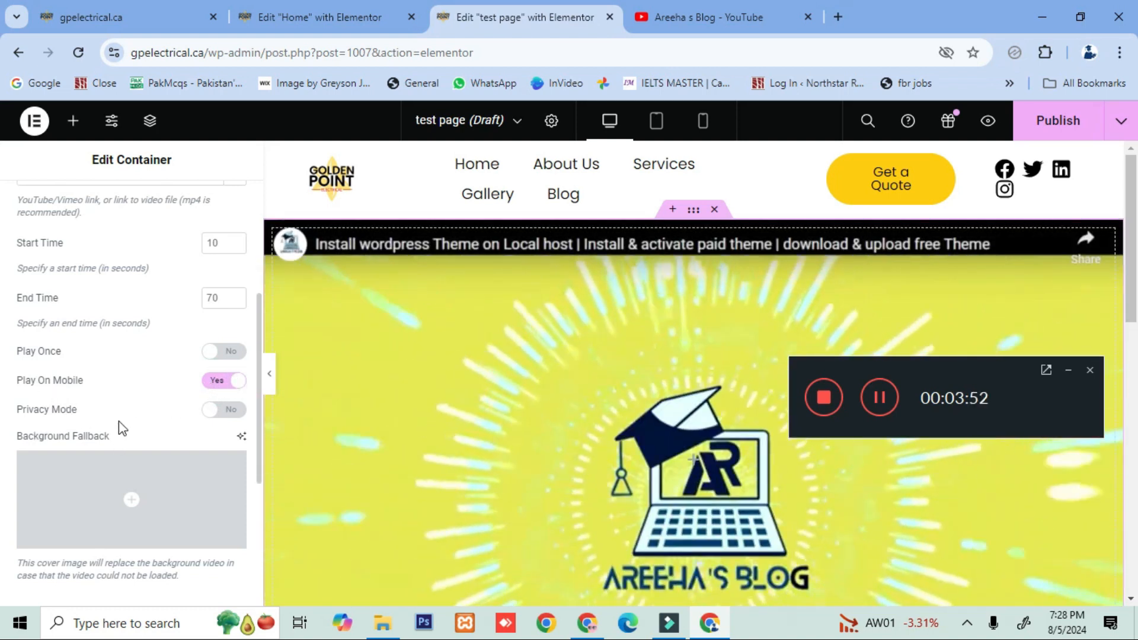
# Step: Give the test page container a background overlay of the gradient type
pyautogui.scroll(-4, 118, 422)
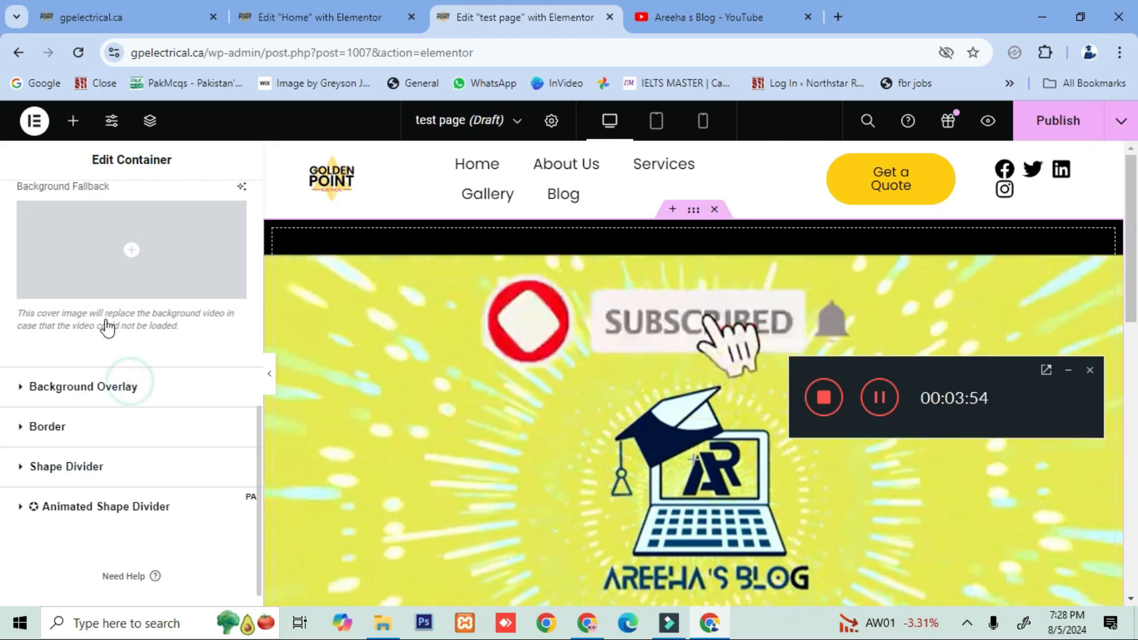
pyautogui.click(129, 384)
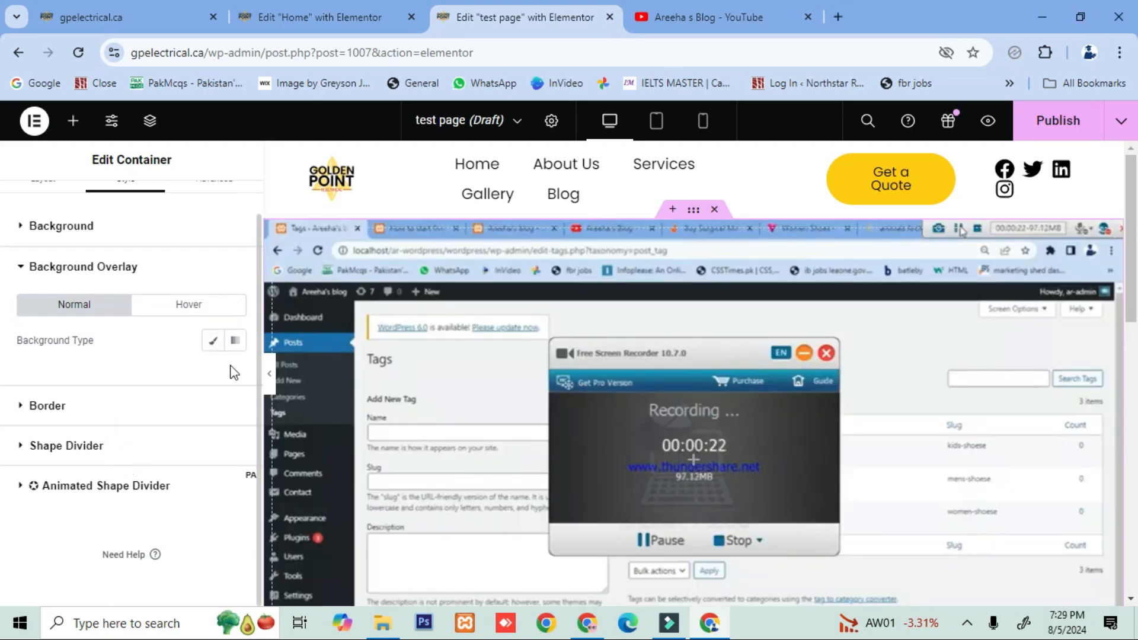
pyautogui.click(209, 342)
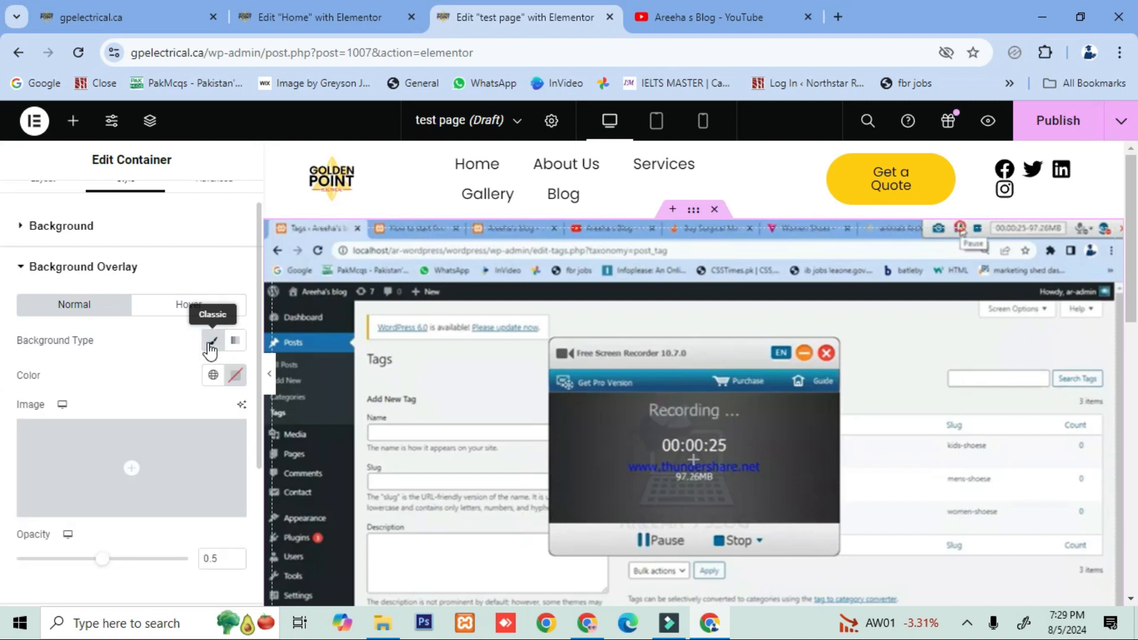
pyautogui.click(235, 342)
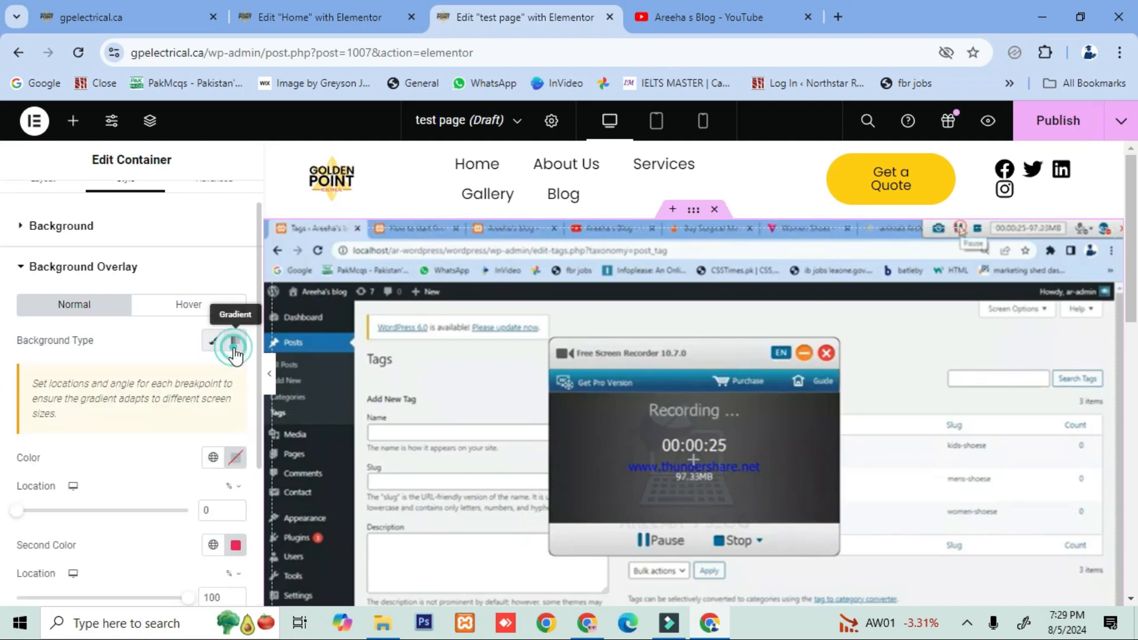
# Step: Set the overlay gradient's first color to the global Primary color and its second color to the global Secondary color
pyautogui.scroll(-1, 219, 375)
pyautogui.click(212, 374)
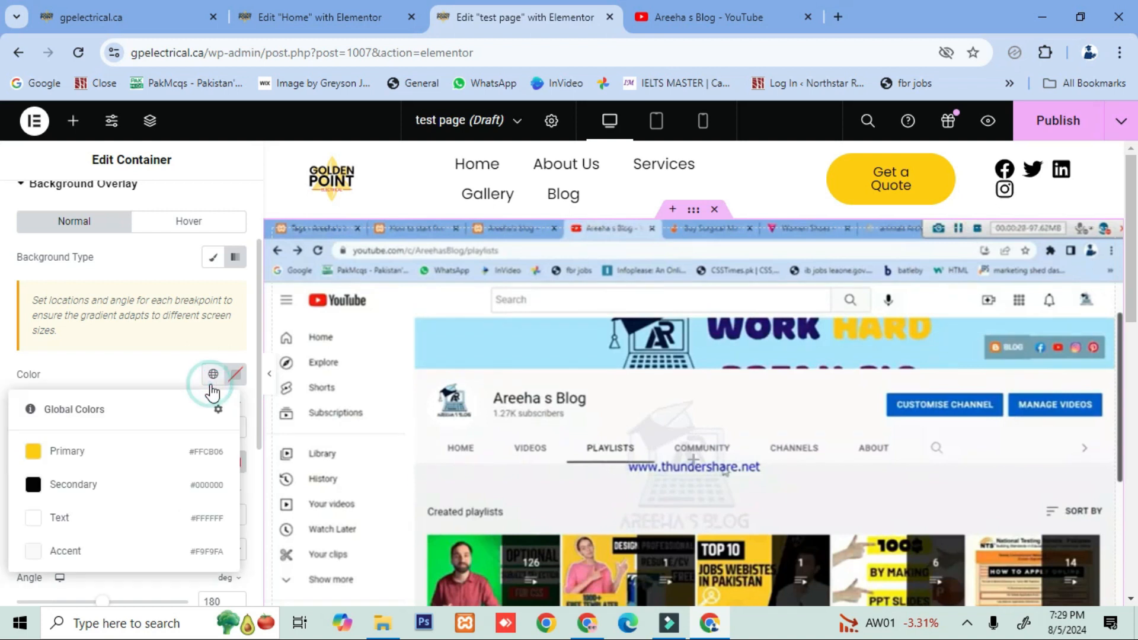
pyautogui.click(81, 448)
pyautogui.scroll(-1, 202, 406)
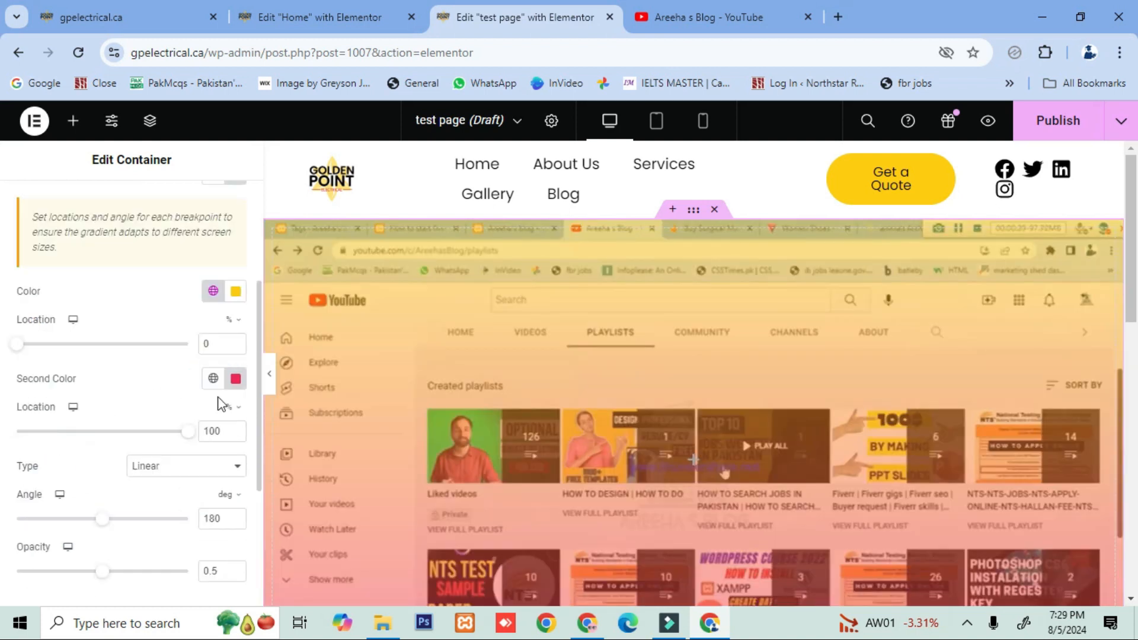
pyautogui.click(212, 378)
pyautogui.click(95, 485)
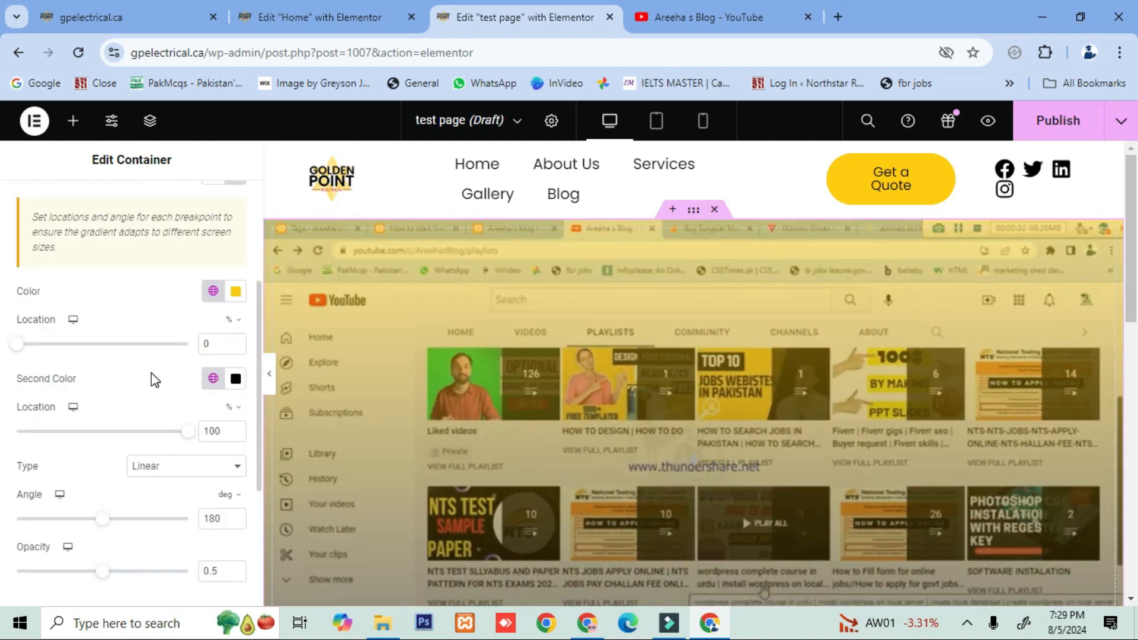
# Step: Shift the location of the overlay gradient's first color to about 68%
pyautogui.scroll(-1, 138, 356)
pyautogui.moveTo(183, 348)
pyautogui.mouseDown()
pyautogui.moveTo(109, 353)
pyautogui.moveTo(188, 352)
pyautogui.mouseUp()
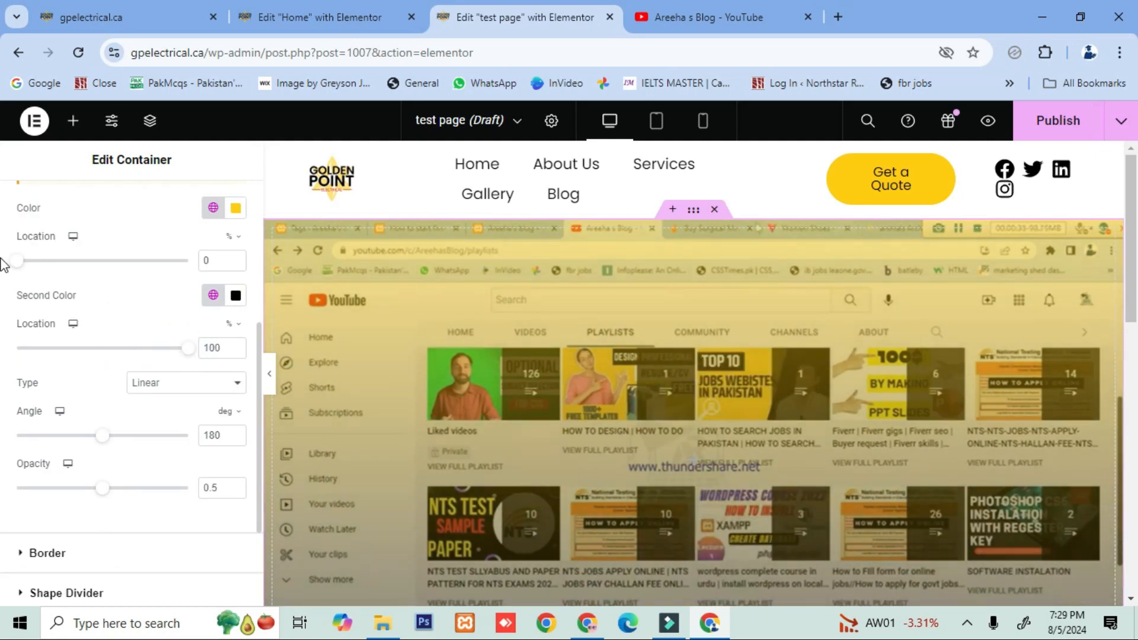
pyautogui.moveTo(25, 262); pyautogui.dragTo(134, 273)
pyautogui.scroll(-1, 118, 386)
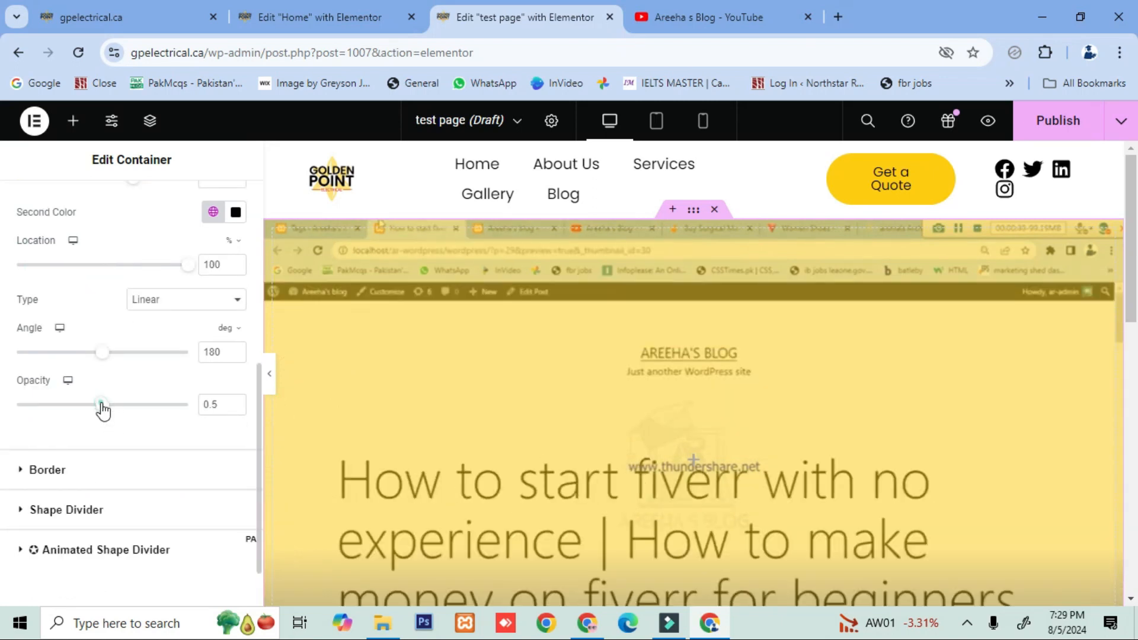
# Step: Raise the overlay's opacity to about 0.82 and adjust the gradient angle to about 163 degrees
pyautogui.moveTo(124, 410); pyautogui.dragTo(158, 411)
pyautogui.moveTo(103, 362)
pyautogui.mouseDown()
pyautogui.moveTo(76, 364)
pyautogui.moveTo(119, 366)
pyautogui.moveTo(96, 367)
pyautogui.mouseUp()
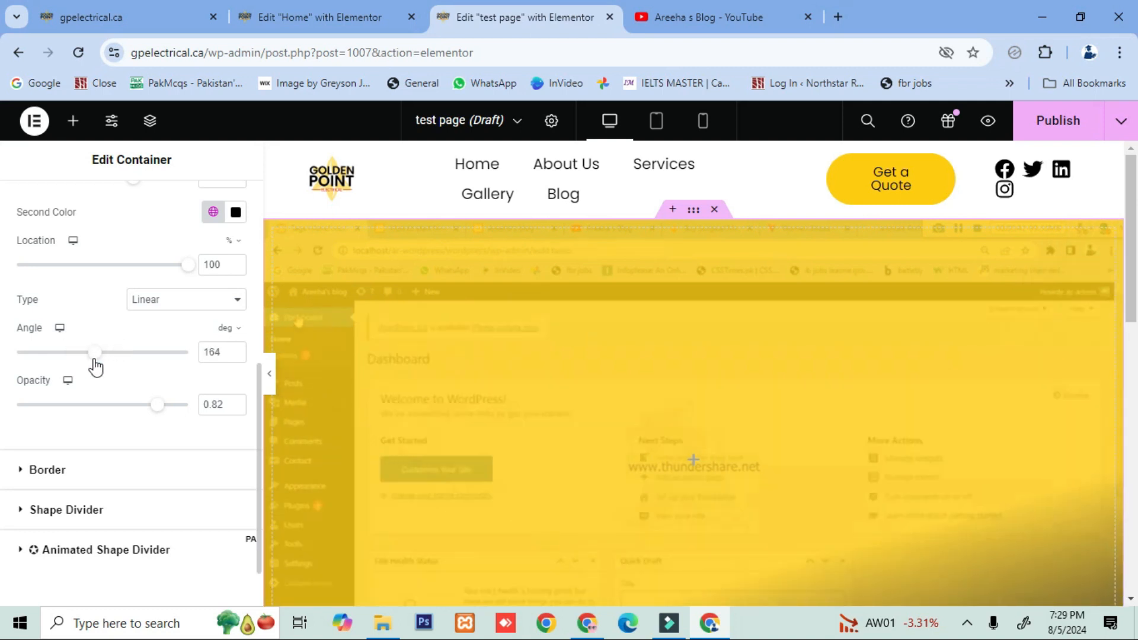
pyautogui.scroll(-1, 83, 389)
# Step: Move the location of the overlay gradient's first color to about 52%
pyautogui.scroll(3, 88, 396)
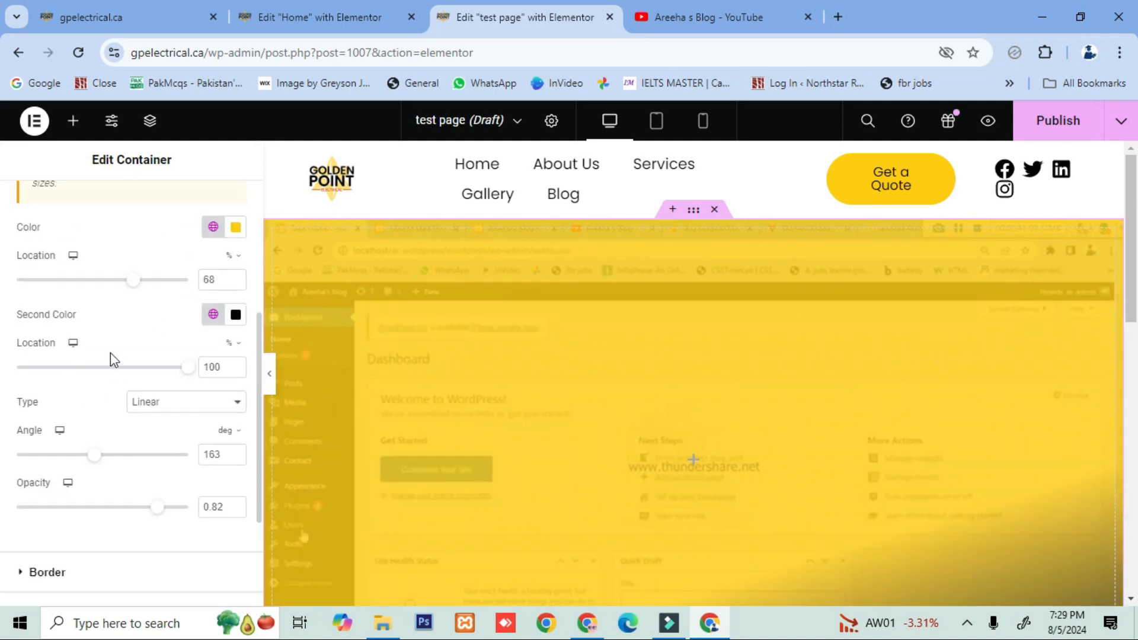
pyautogui.scroll(3, 111, 355)
pyautogui.moveTo(131, 448); pyautogui.dragTo(103, 449)
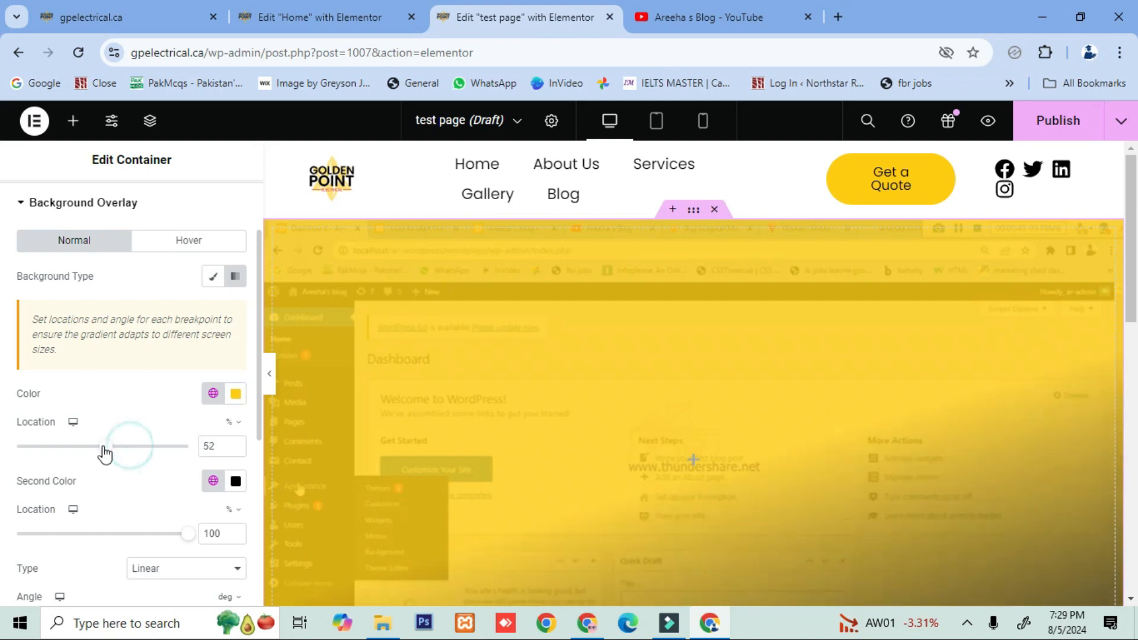
pyautogui.scroll(-1, 118, 415)
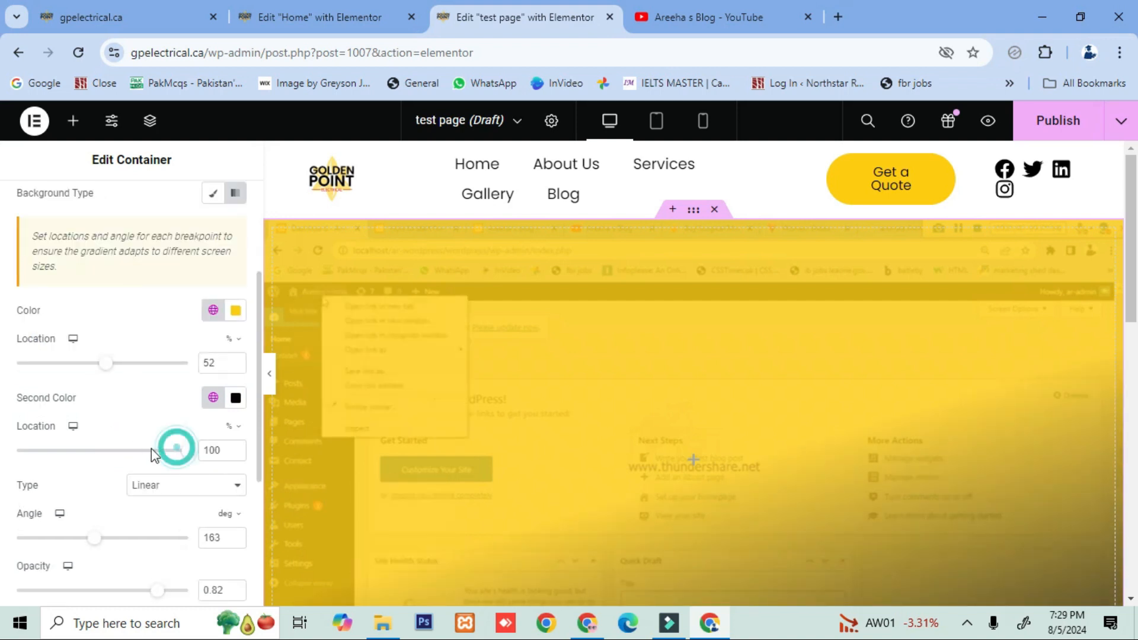
# Step: Look up the Home page hero's overlay gradient settings and set the test page overlay's first color location to 7%
pyautogui.click(288, 13)
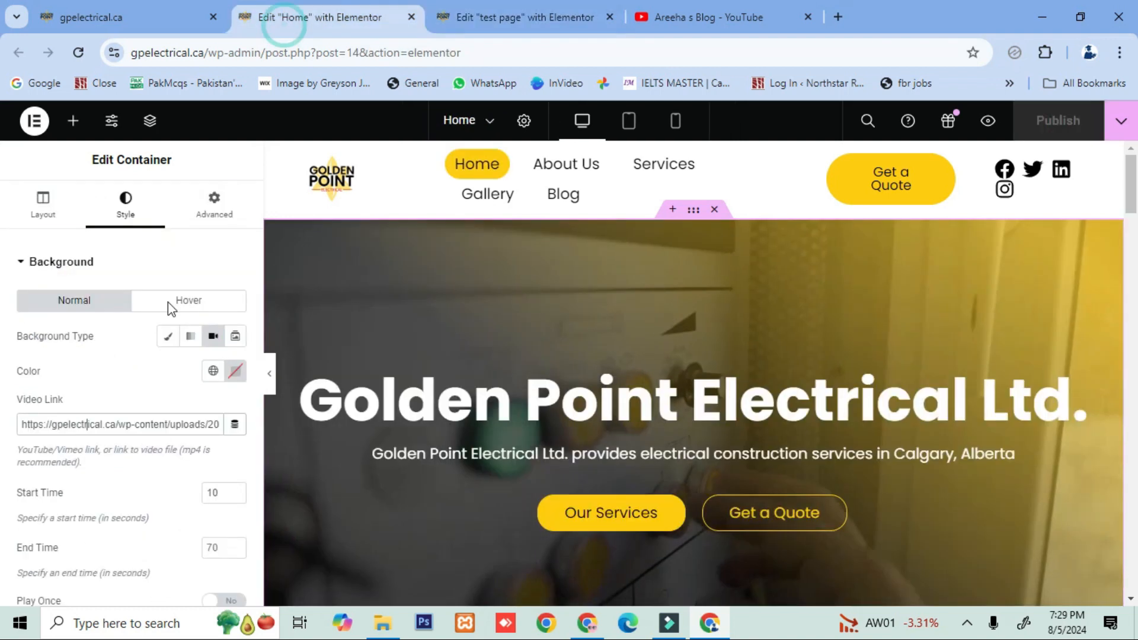
pyautogui.scroll(-3, 166, 320)
pyautogui.scroll(-5, 92, 394)
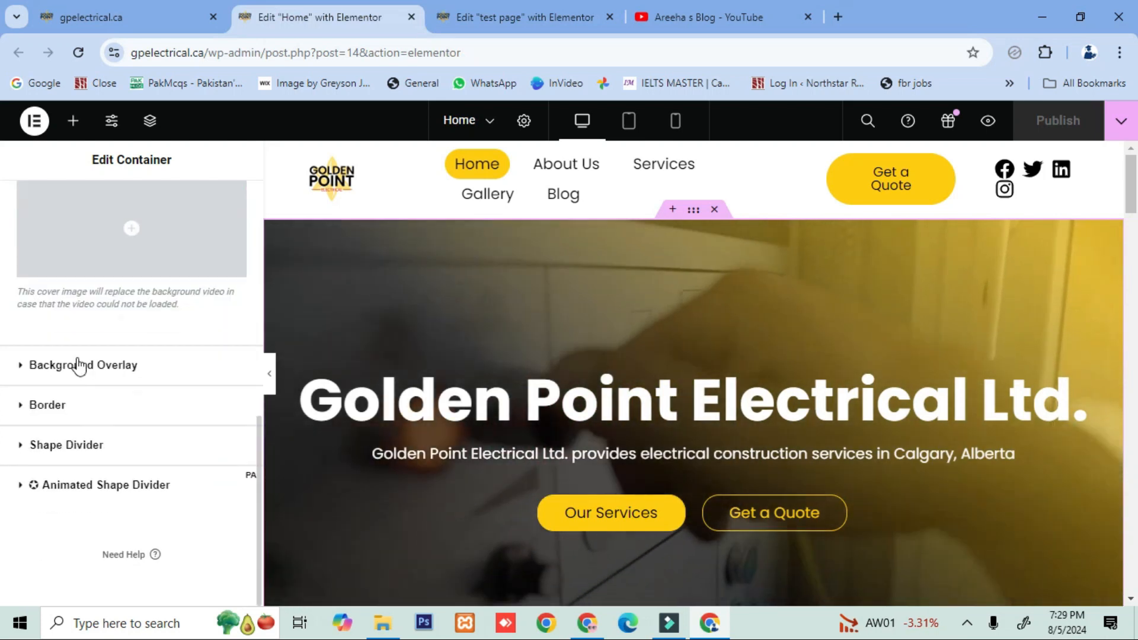
pyautogui.click(75, 362)
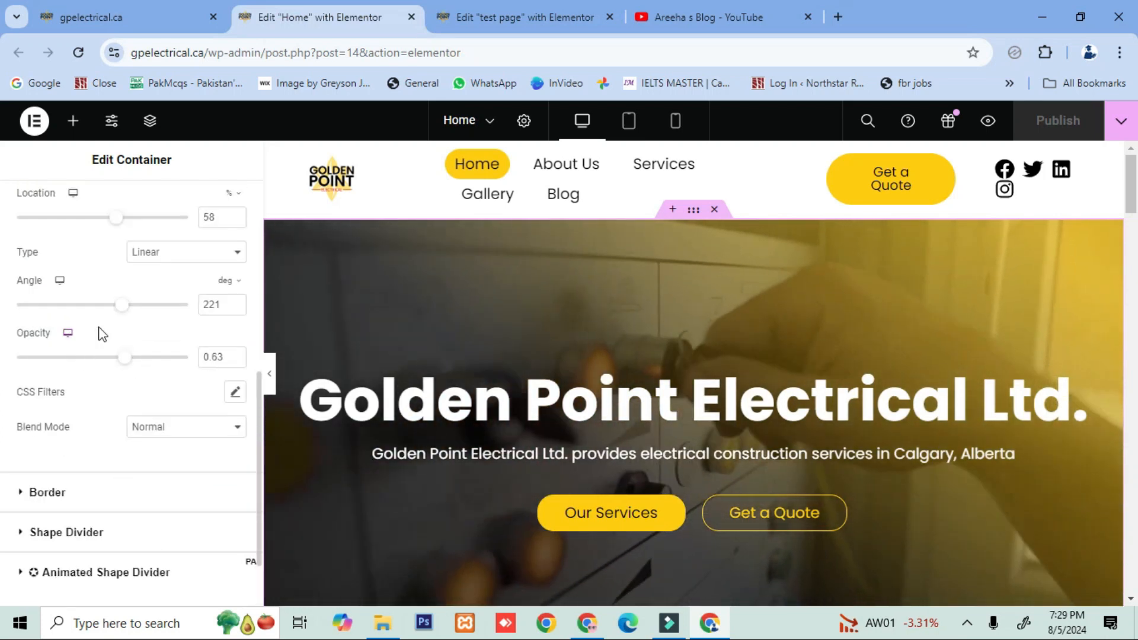
pyautogui.scroll(3, 125, 409)
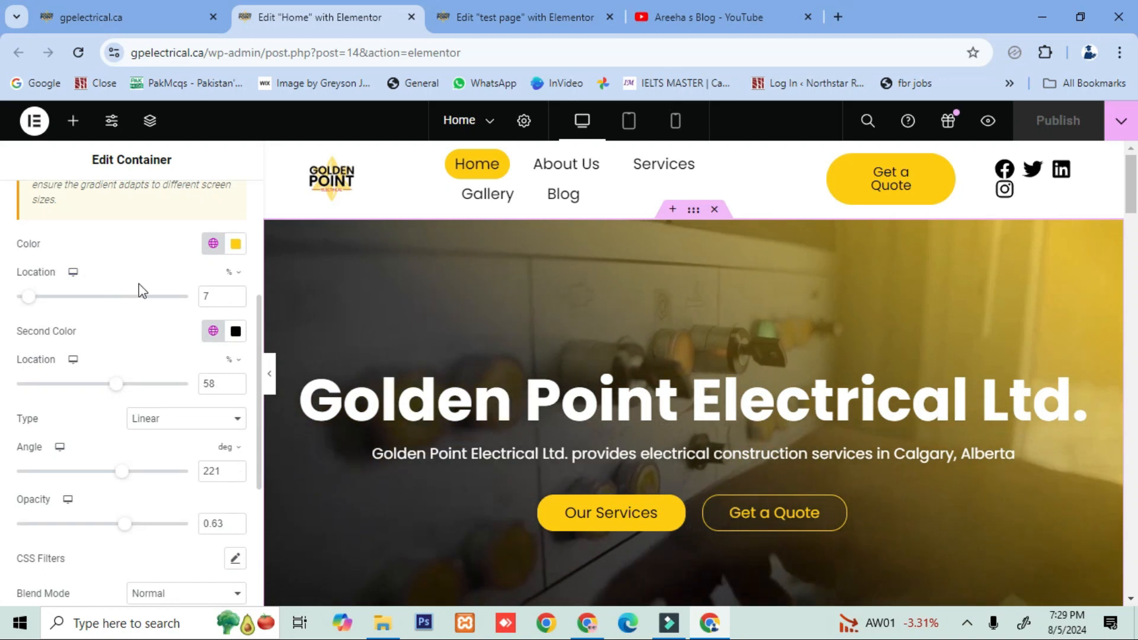
pyautogui.click(455, 18)
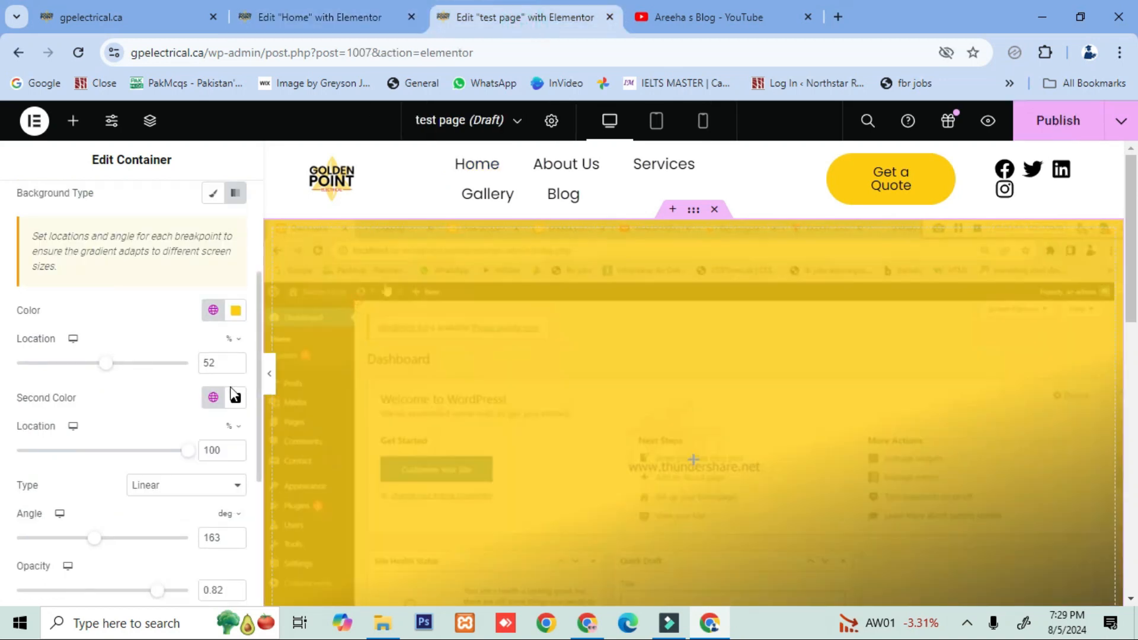
pyautogui.doubleClick(214, 362)
pyautogui.press('BackSpace')
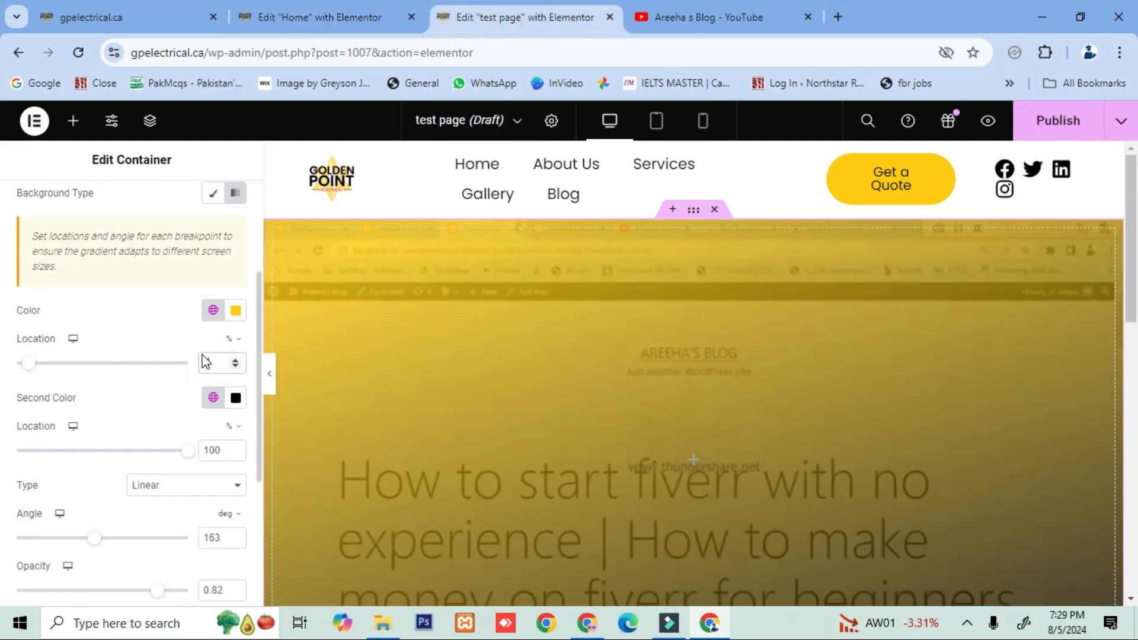
# Step: Set the test page overlay's second color location to 58%, matching the Home page's hero overlay
pyautogui.click(309, 8)
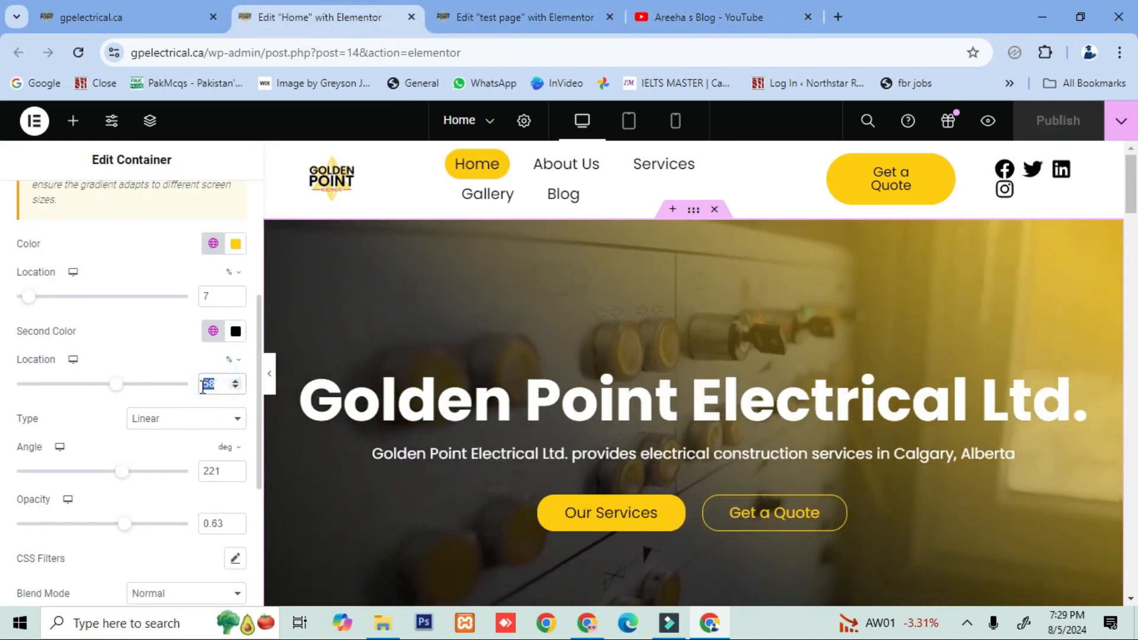
pyautogui.click(516, 17)
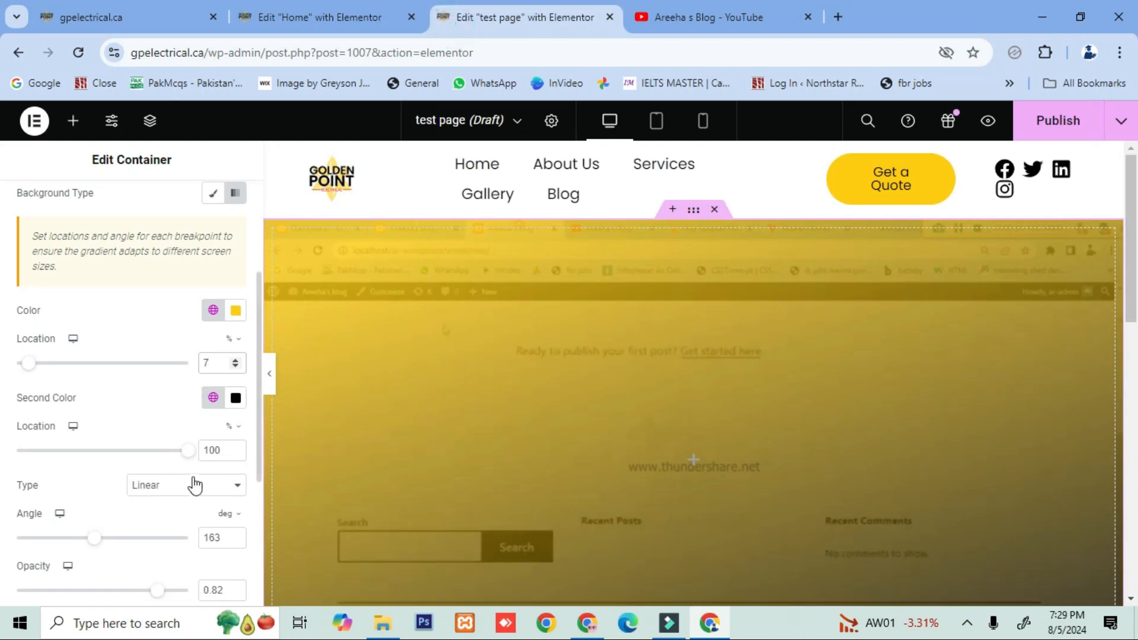
pyautogui.write('58')
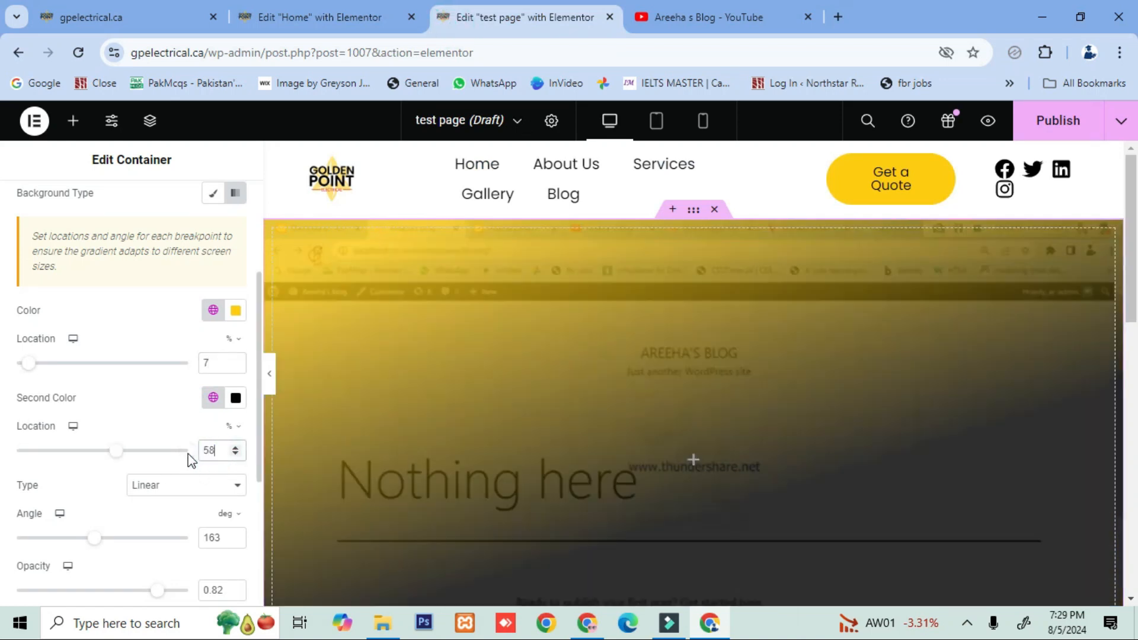
# Step: Set the test page overlay's gradient angle to 221 degrees, taken from the Home page's hero overlay
pyautogui.click(329, 9)
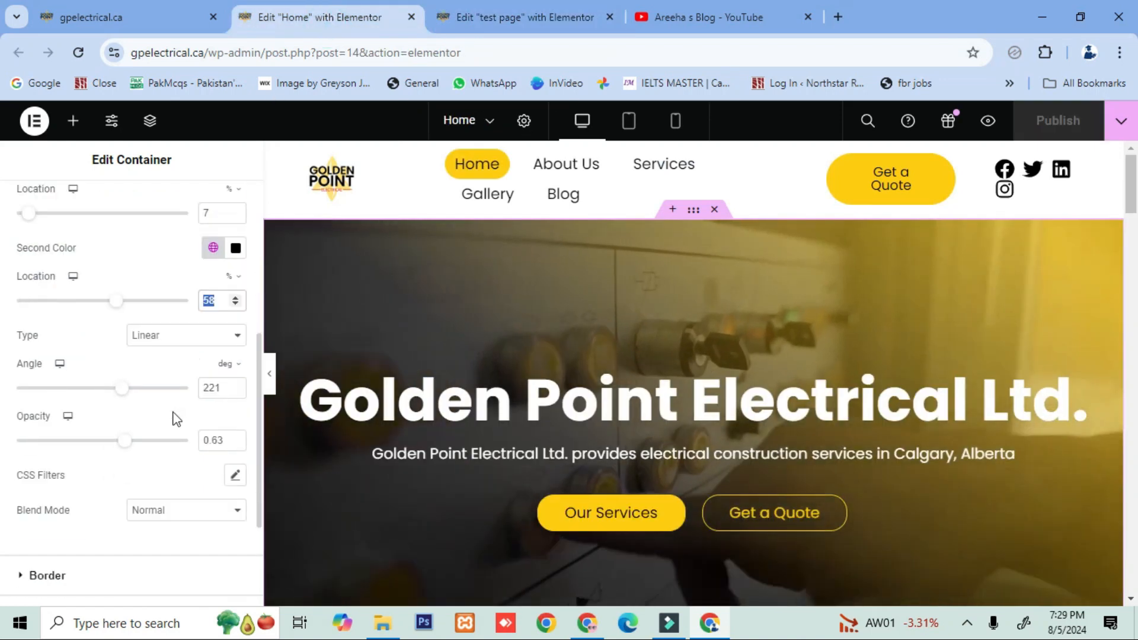
pyautogui.click(581, 10)
pyautogui.scroll(-5, 217, 417)
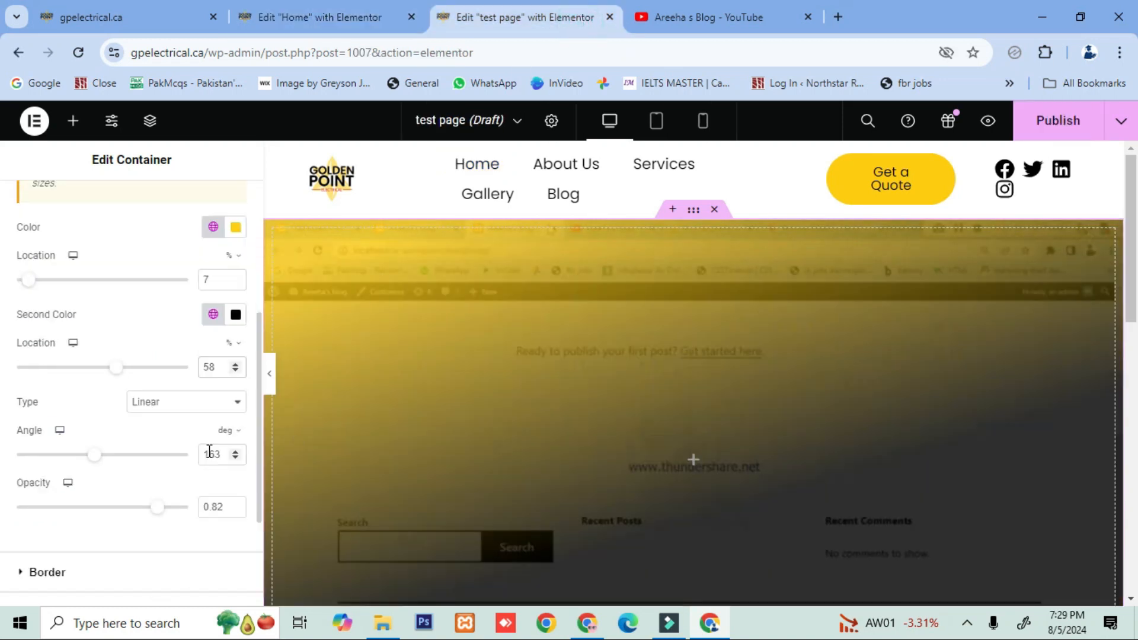
pyautogui.write('221')
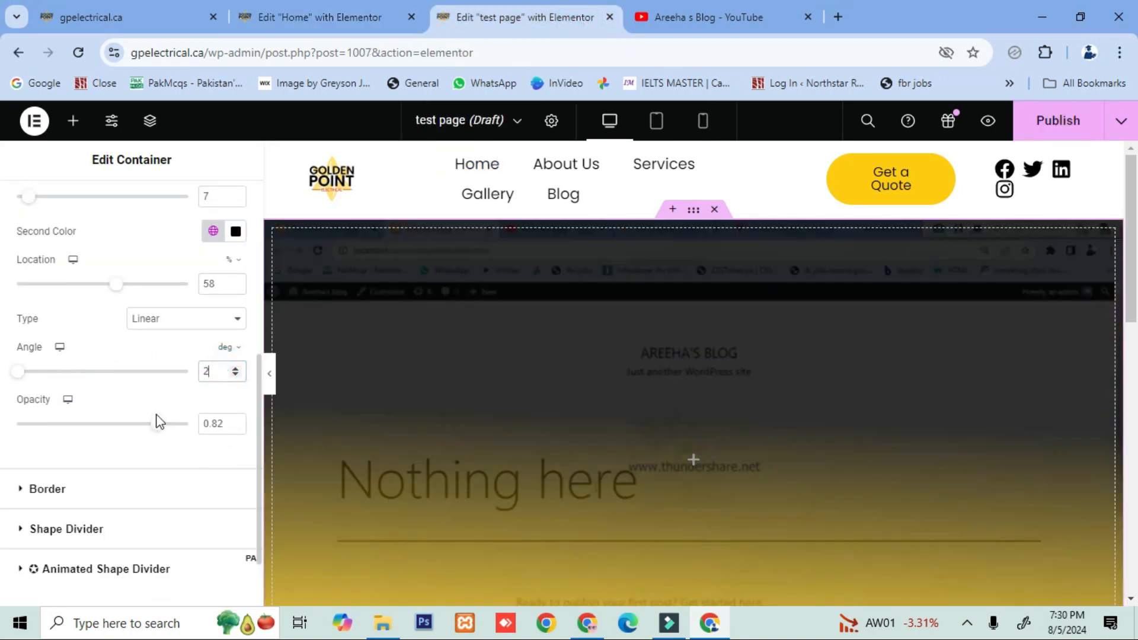
# Step: Set the test page overlay's opacity to 0.63, taken from the Home page's hero overlay
pyautogui.click(334, 8)
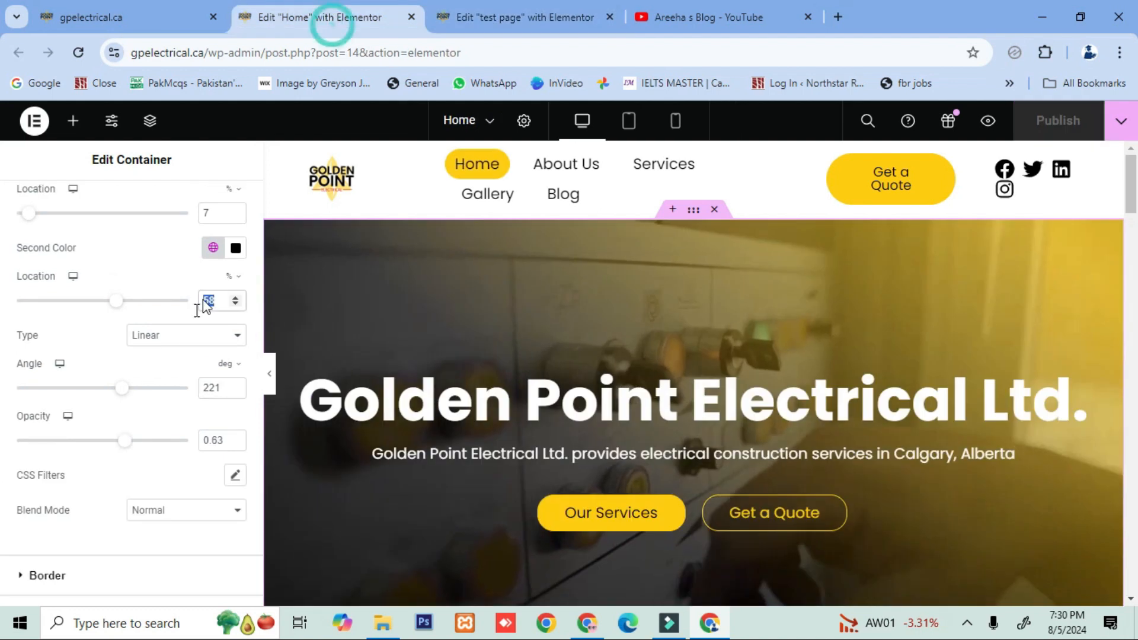
pyautogui.scroll(-1, 154, 414)
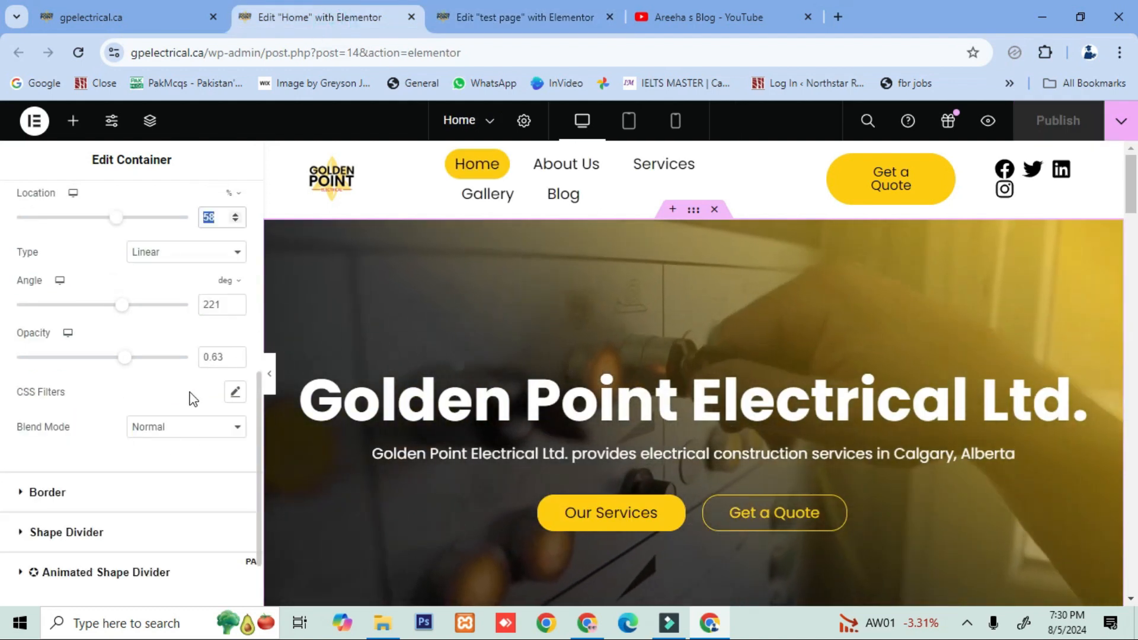
pyautogui.doubleClick(222, 356)
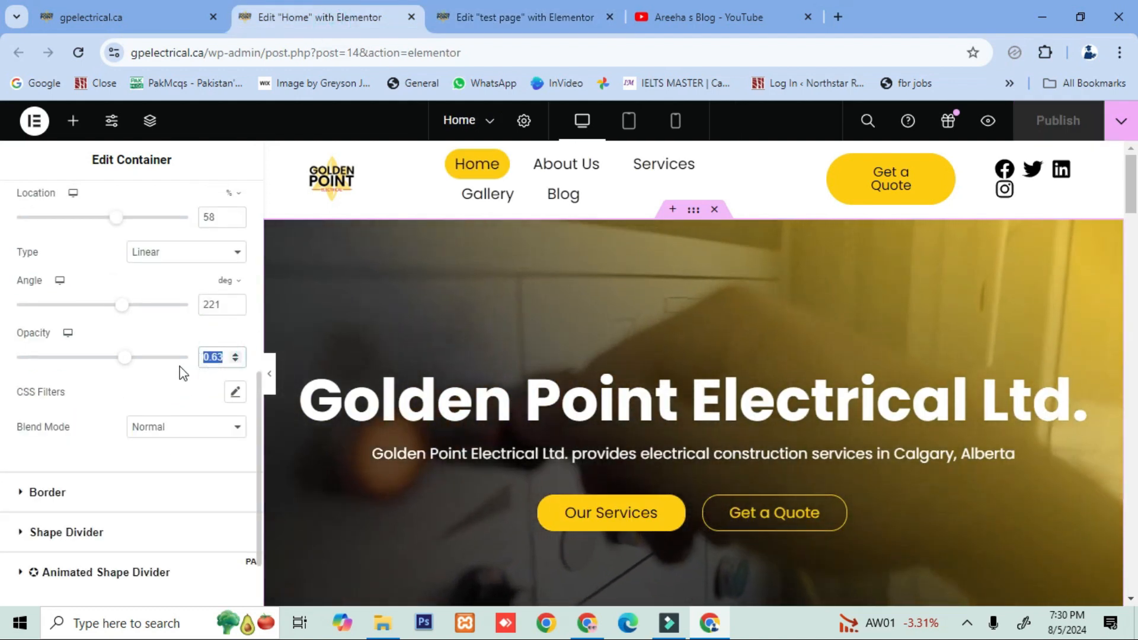
pyautogui.click(541, 8)
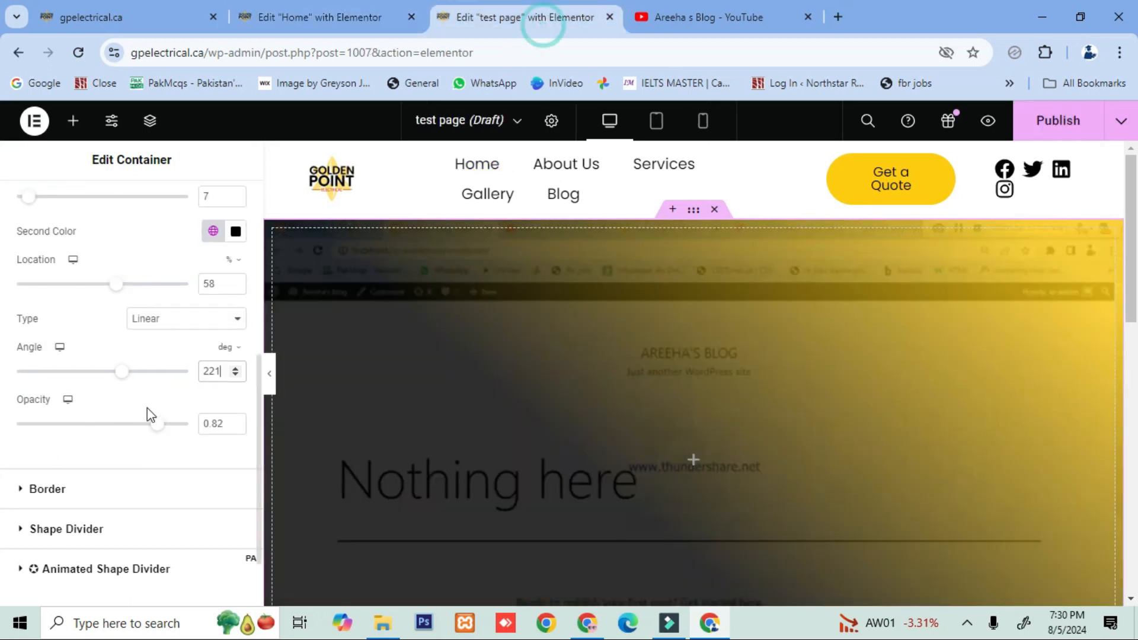
pyautogui.click(219, 419)
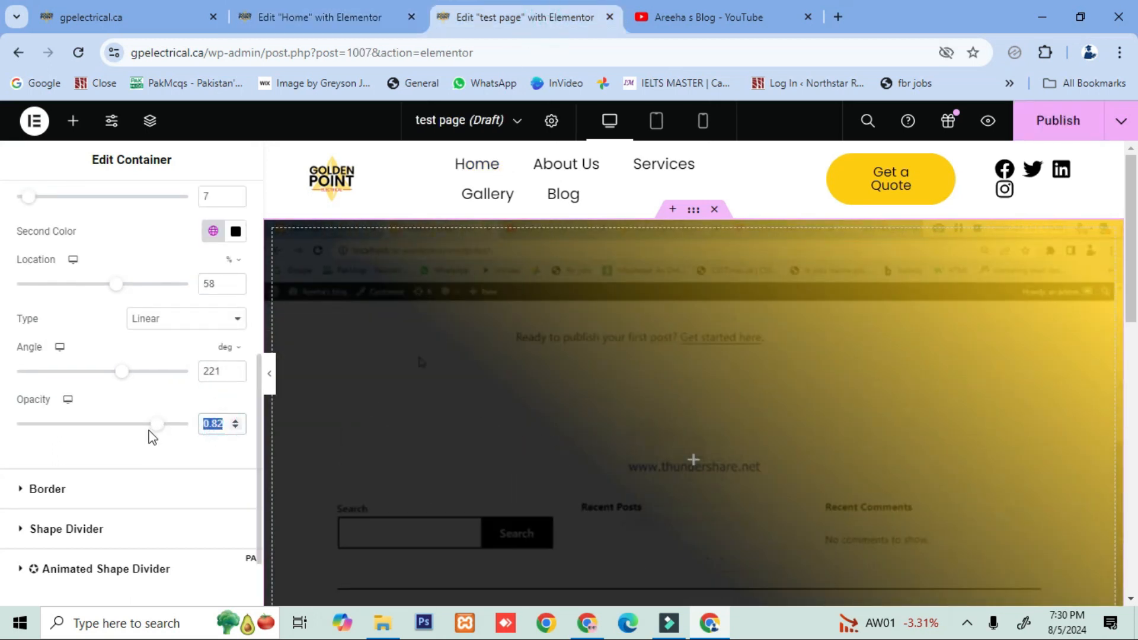
pyautogui.write('0.63')
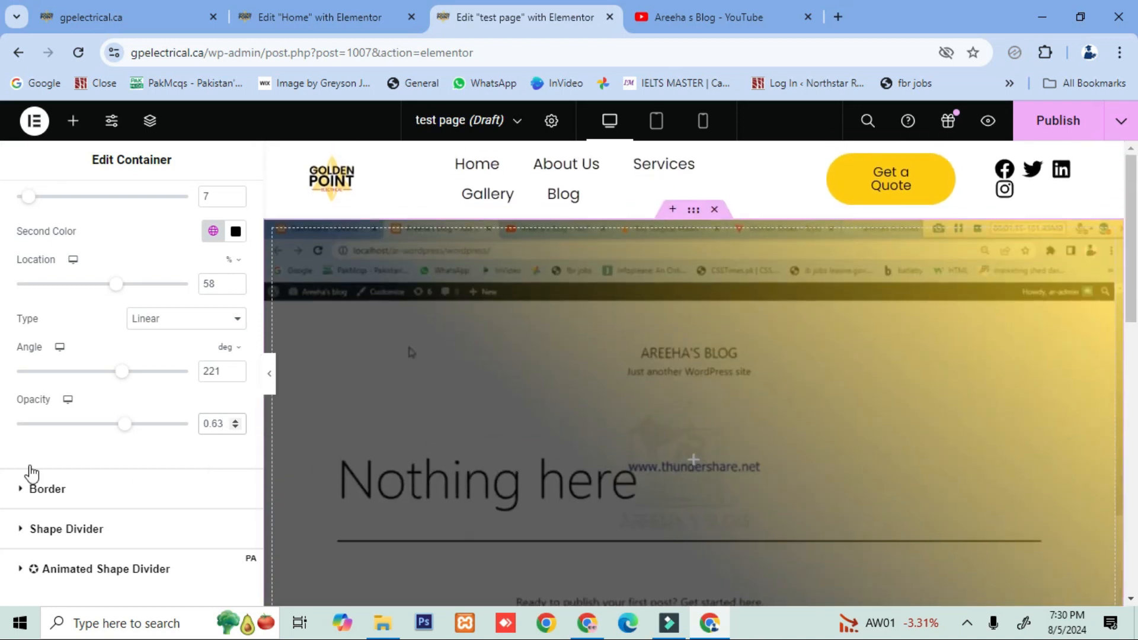
# Step: Review the test page's overlay gradient settings and raise the overlay's opacity to 0.8
pyautogui.scroll(3, 34, 359)
pyautogui.scroll(3, 129, 415)
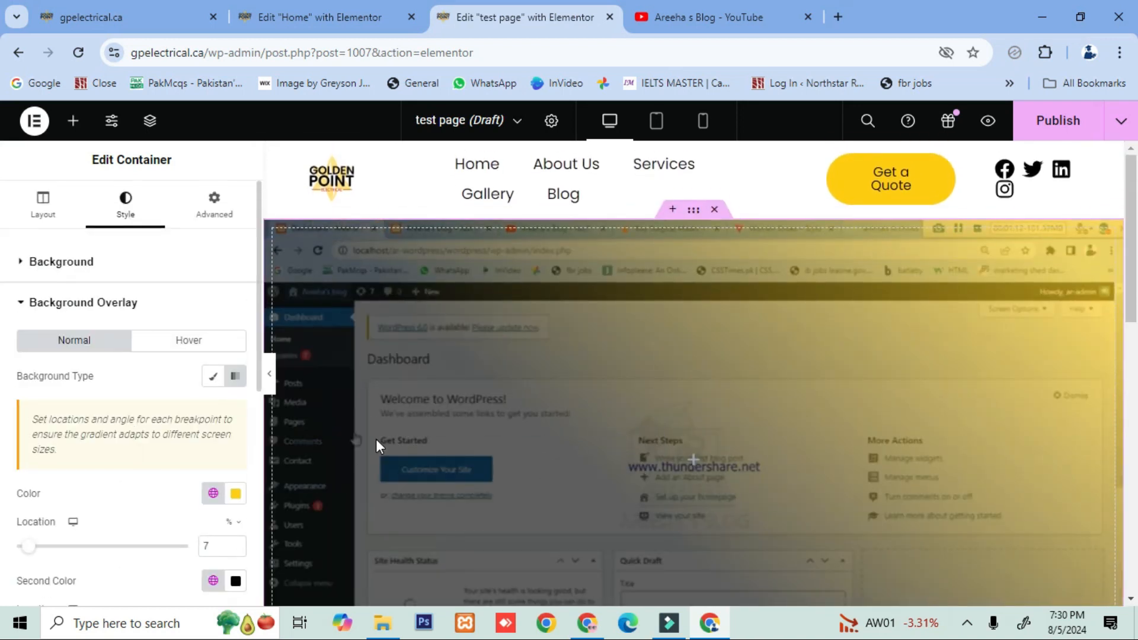
pyautogui.scroll(-1, 93, 432)
pyautogui.scroll(-1, 93, 431)
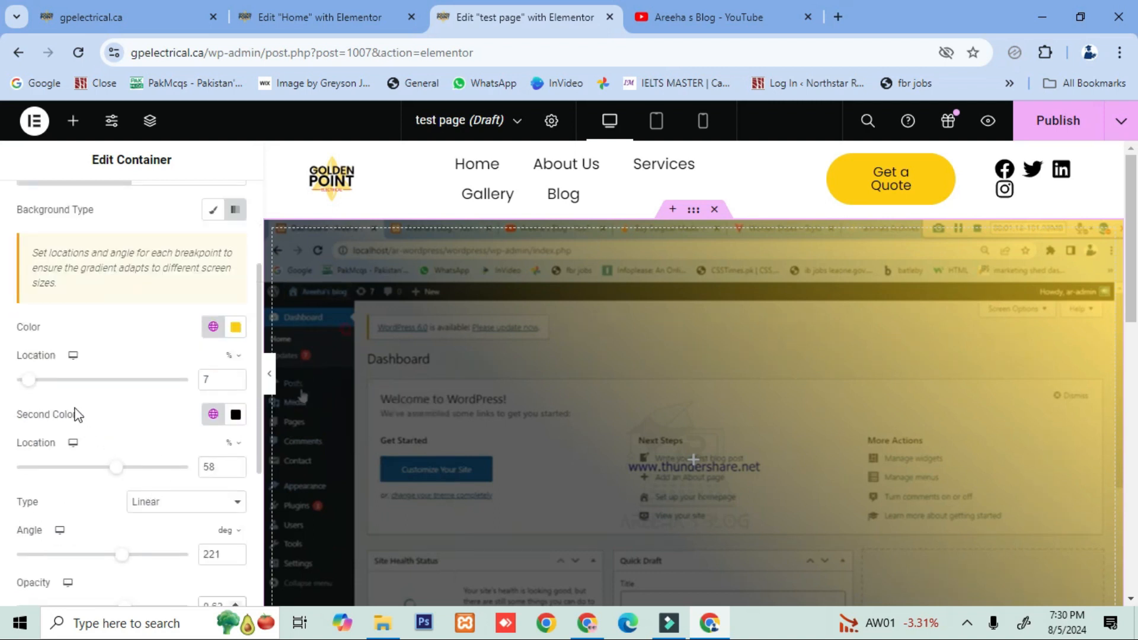
pyautogui.scroll(-2, 93, 448)
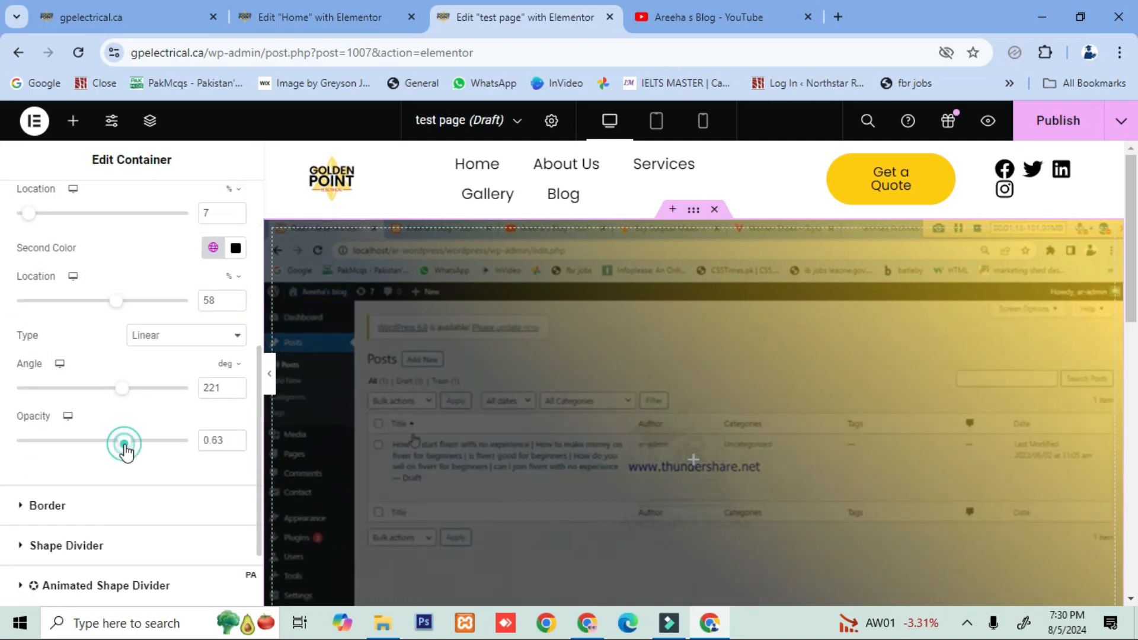
pyautogui.moveTo(135, 454); pyautogui.dragTo(155, 457)
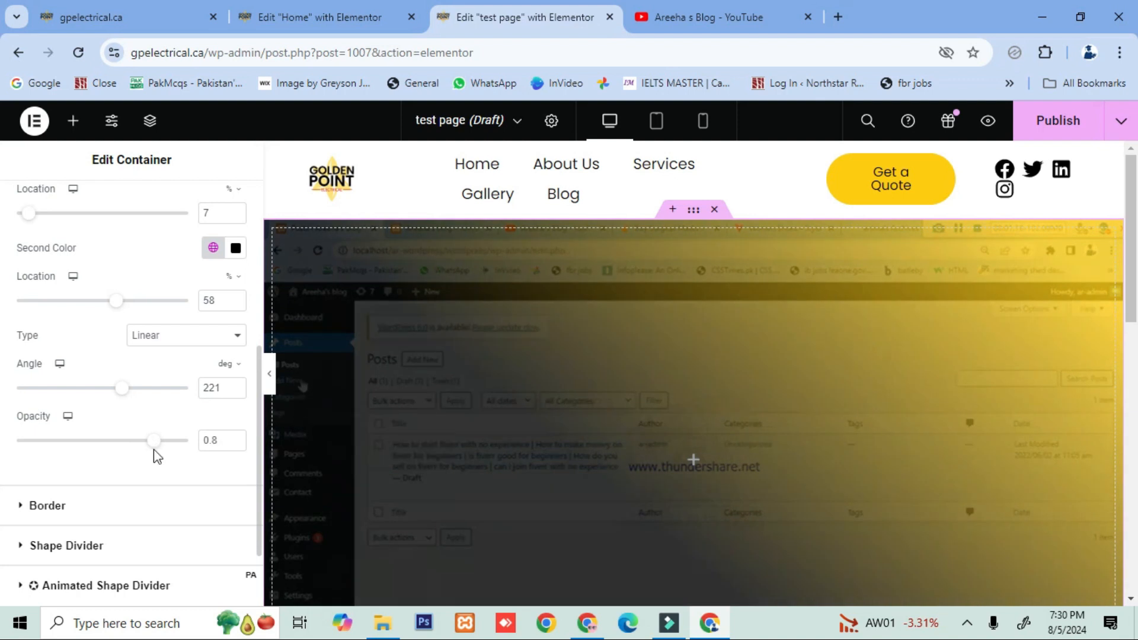
# Step: Move the location of the overlay gradient's first color to 17% and check the whole section
pyautogui.scroll(1, 95, 332)
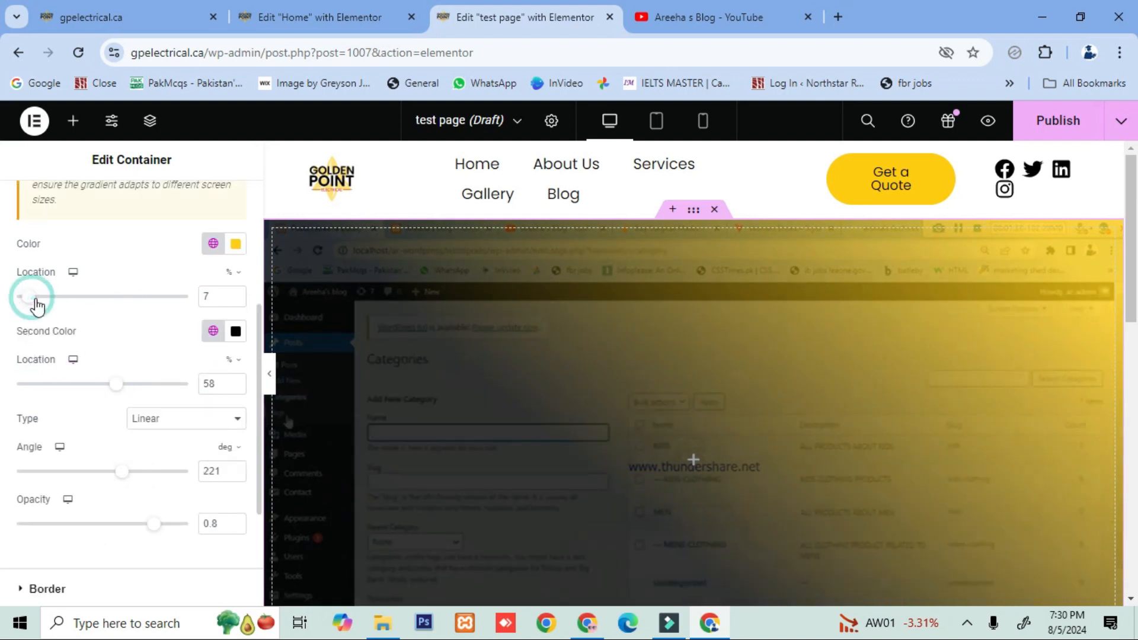
pyautogui.moveTo(49, 302)
pyautogui.mouseDown()
pyautogui.moveTo(63, 303)
pyautogui.moveTo(40, 303)
pyautogui.mouseUp()
pyautogui.scroll(-3, 396, 379)
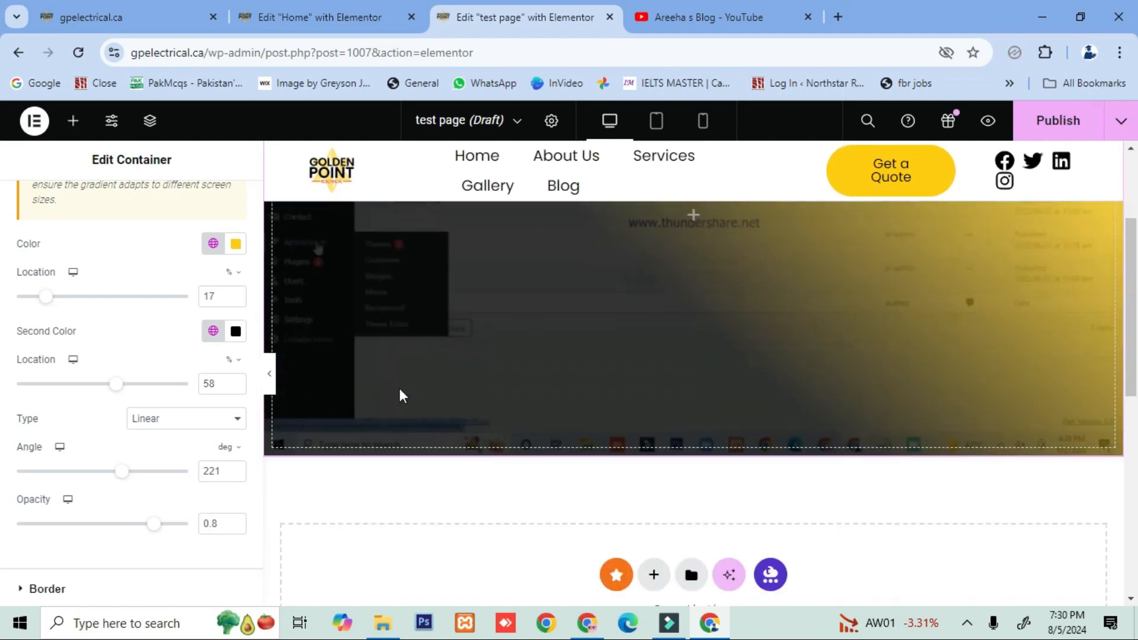
pyautogui.scroll(3, 399, 389)
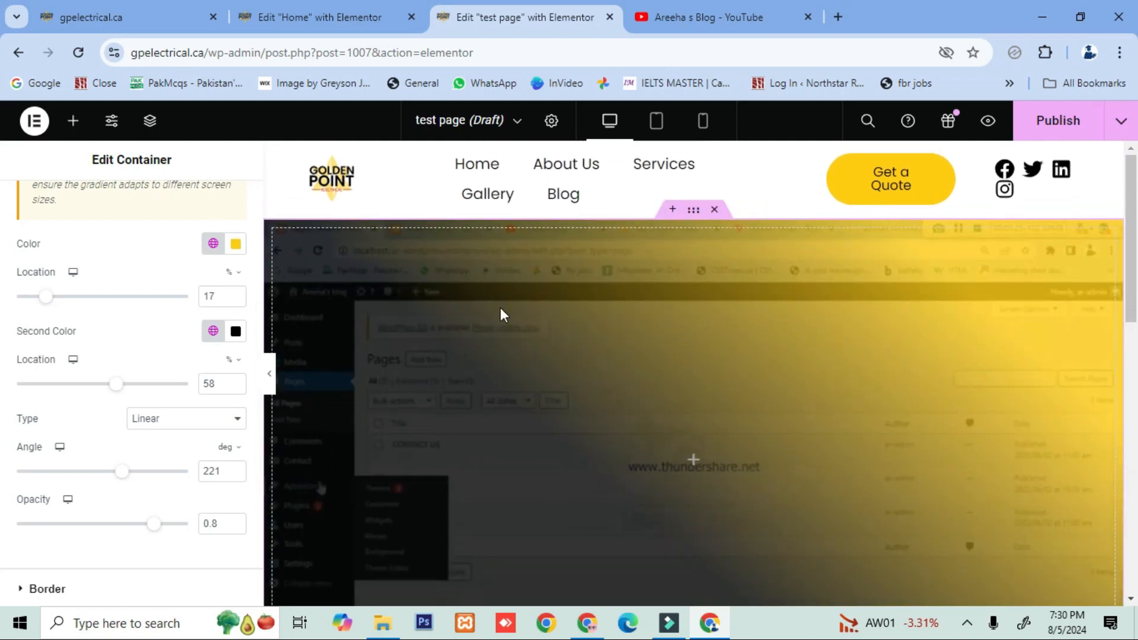
# Step: Compare the test page's hero overlay with the live site's hero and the Home page's overlay settings
pyautogui.click(287, 13)
pyautogui.click(170, 18)
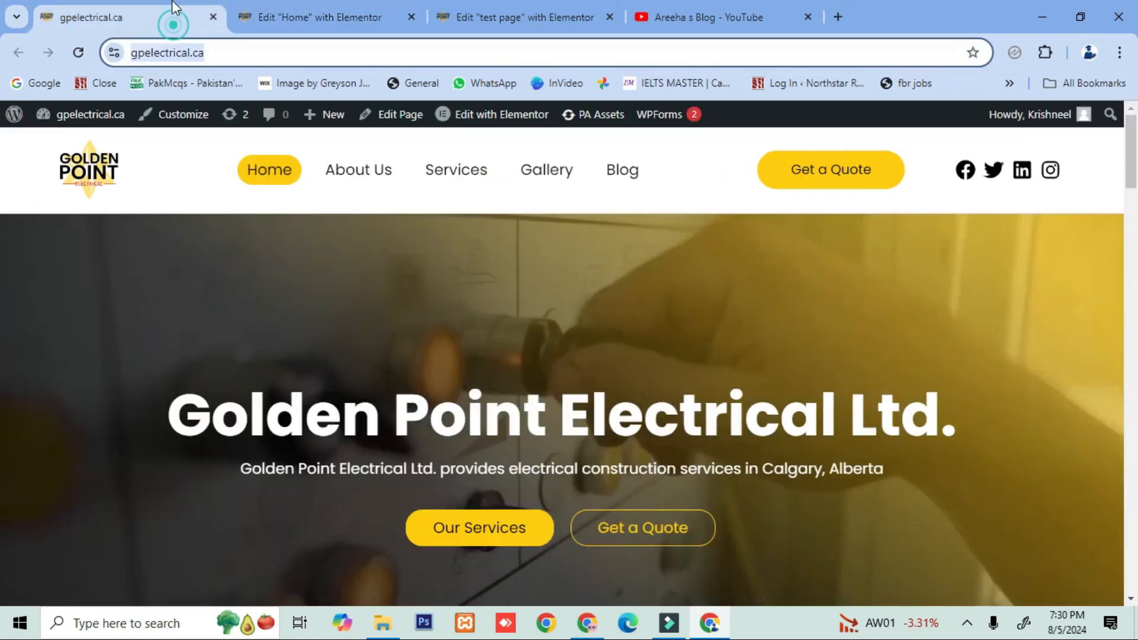
pyautogui.click(316, 12)
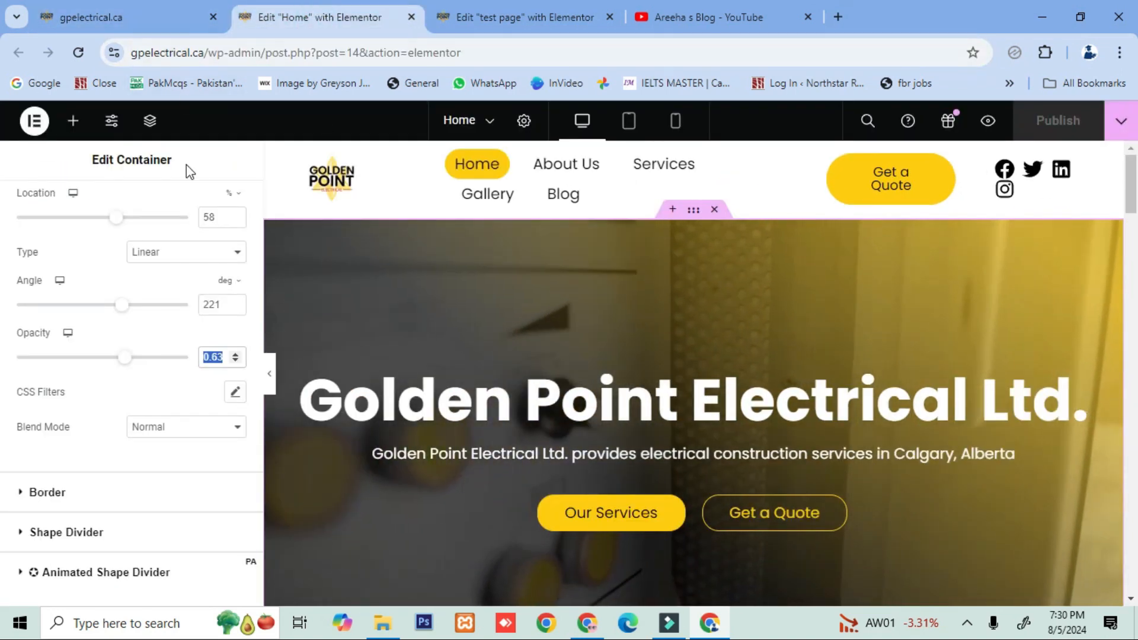
pyautogui.scroll(4, 142, 336)
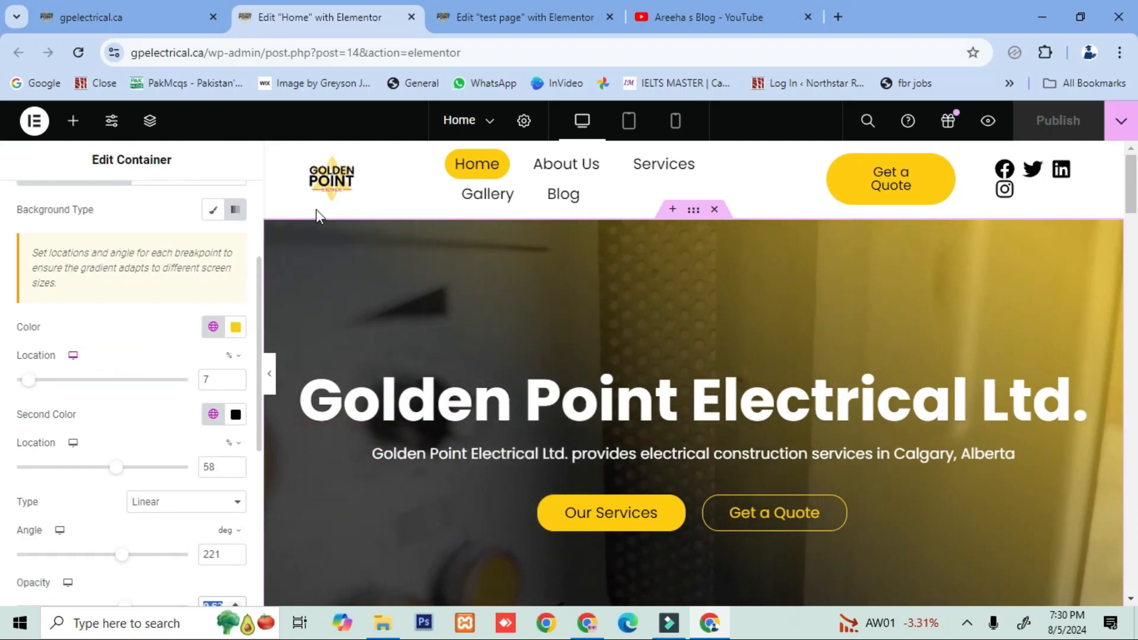
pyautogui.click(491, 9)
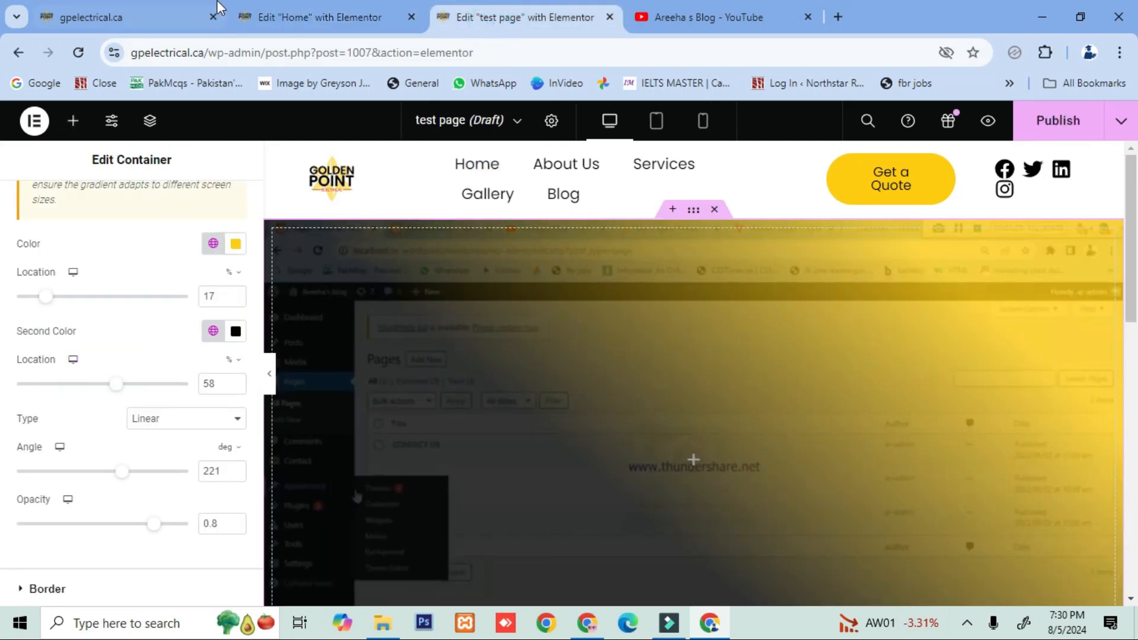
# Step: Open the WordPress dashboard from the live site and go to the media library
pyautogui.click(255, 7)
pyautogui.click(83, 10)
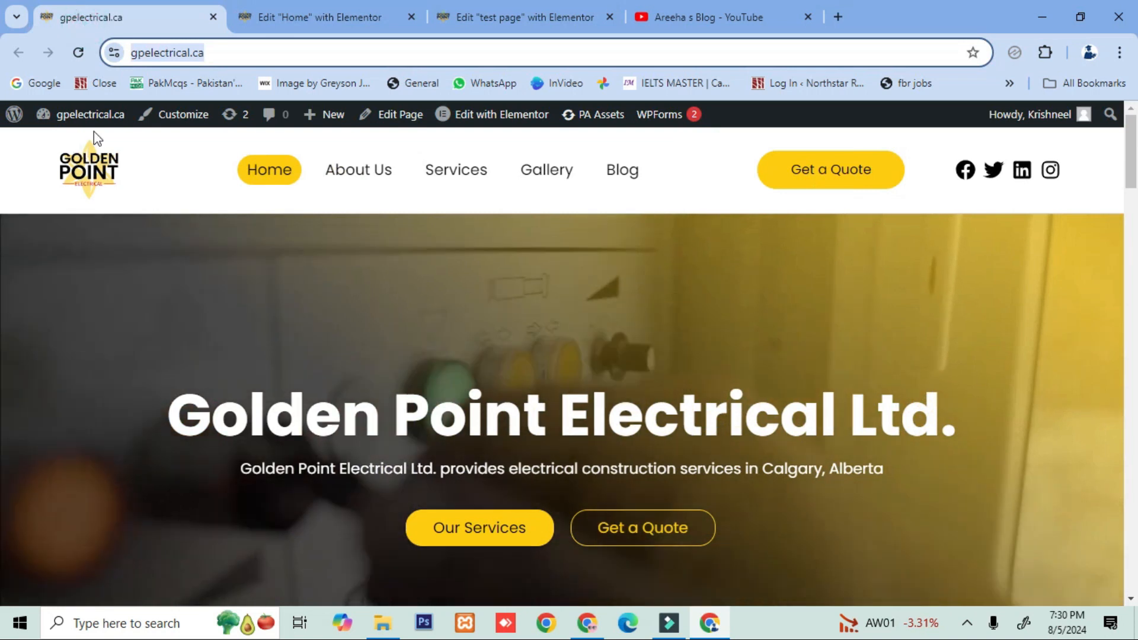
pyautogui.moveTo(42, 121)
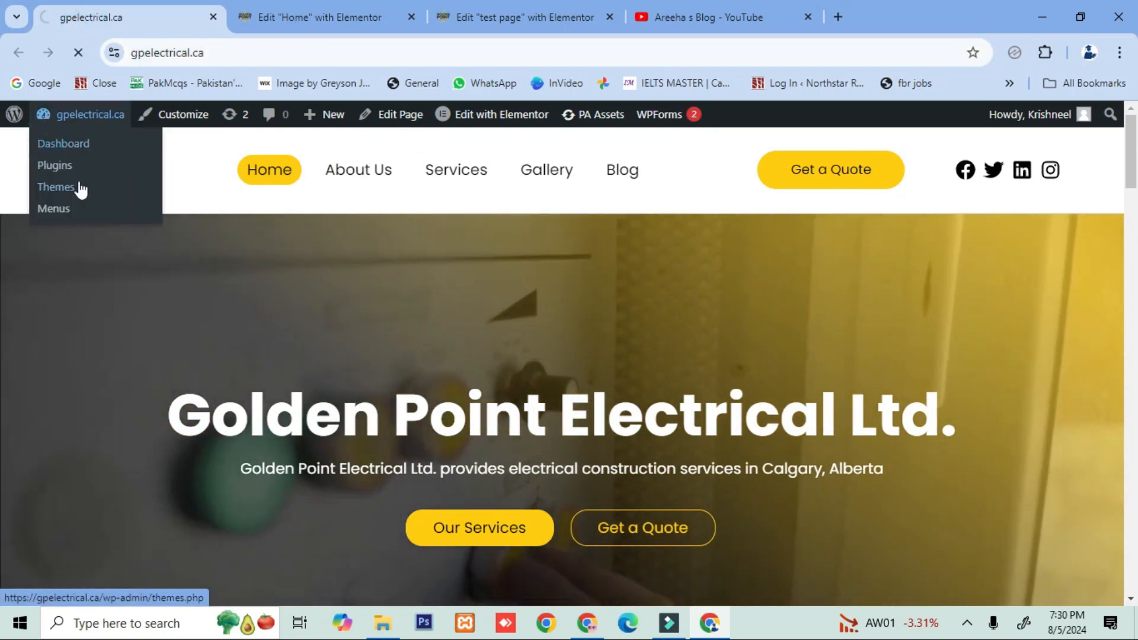
pyautogui.click(53, 208)
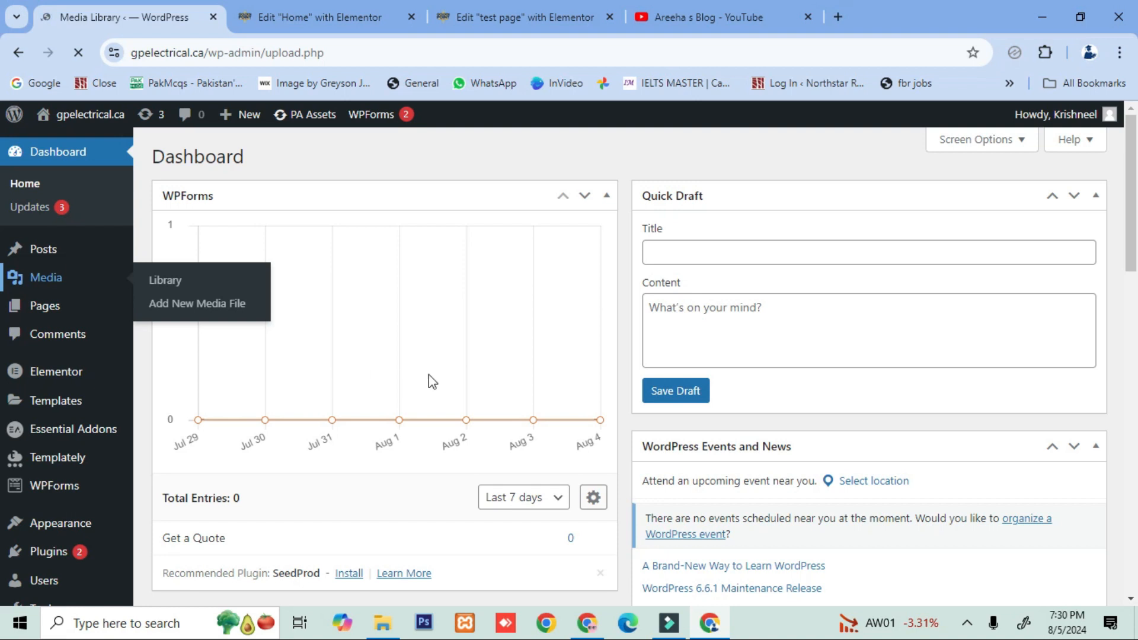
pyautogui.scroll(-2, 480, 387)
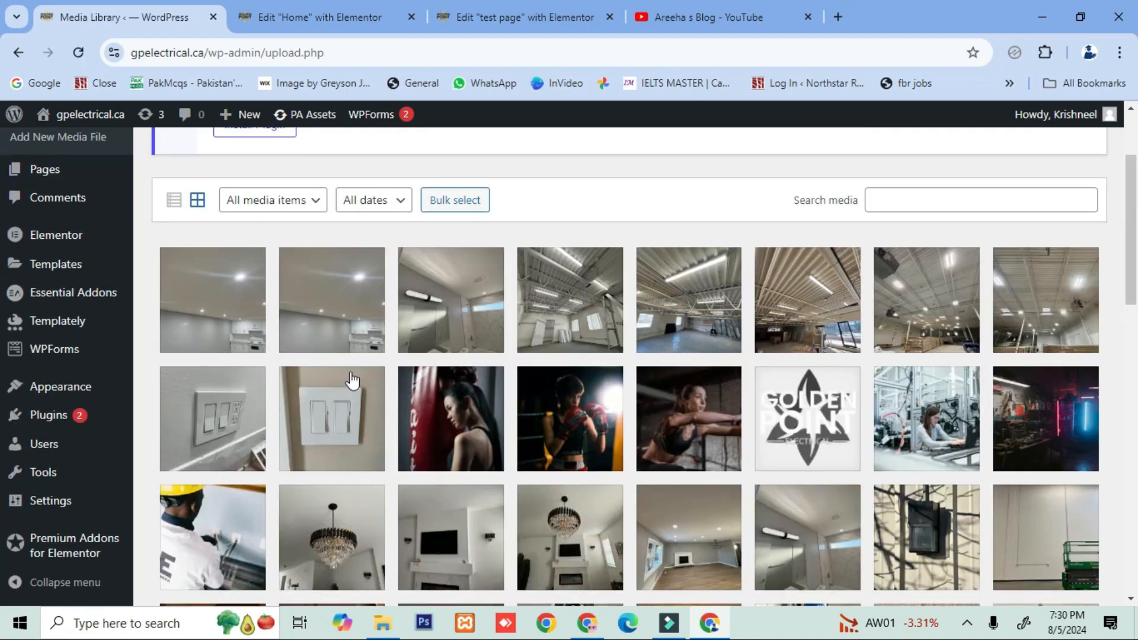
pyautogui.scroll(-2, 385, 379)
pyautogui.scroll(3, 320, 338)
pyautogui.scroll(-2, 261, 300)
# Step: Filter the media library to videos, open file.mp4 and copy its file URL to the clipboard
pyautogui.click(290, 207)
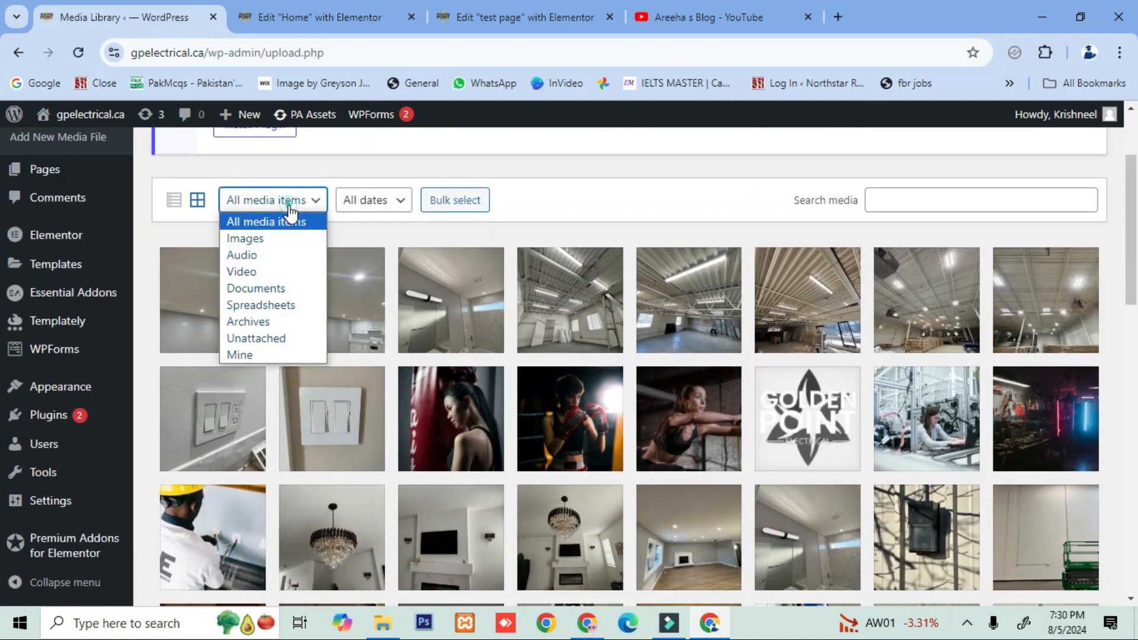
pyautogui.click(269, 272)
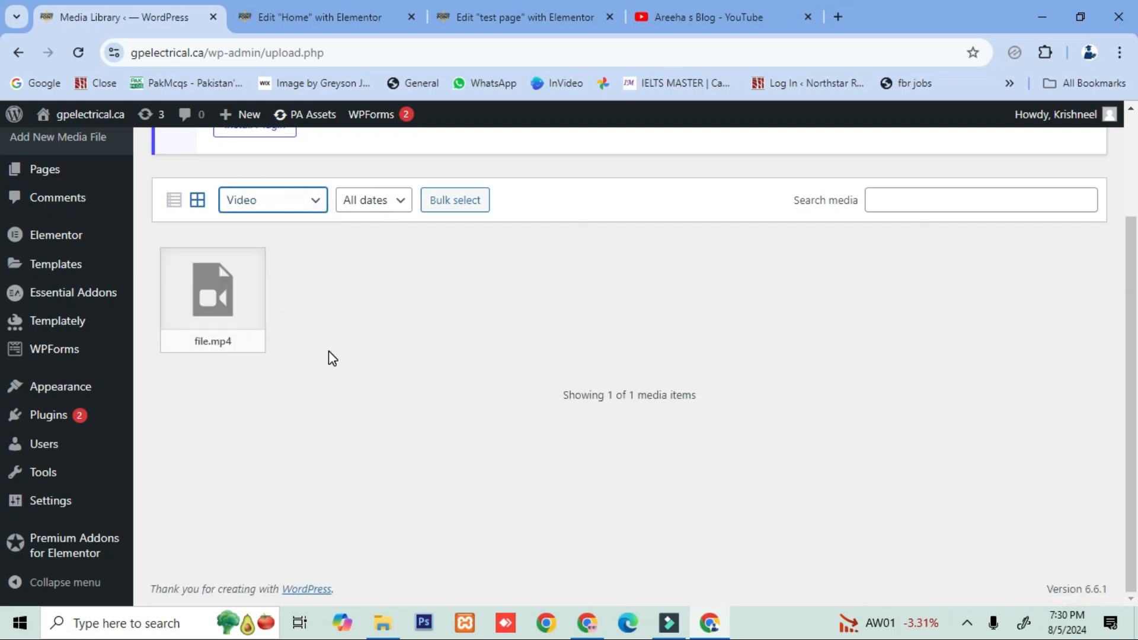
pyautogui.click(229, 305)
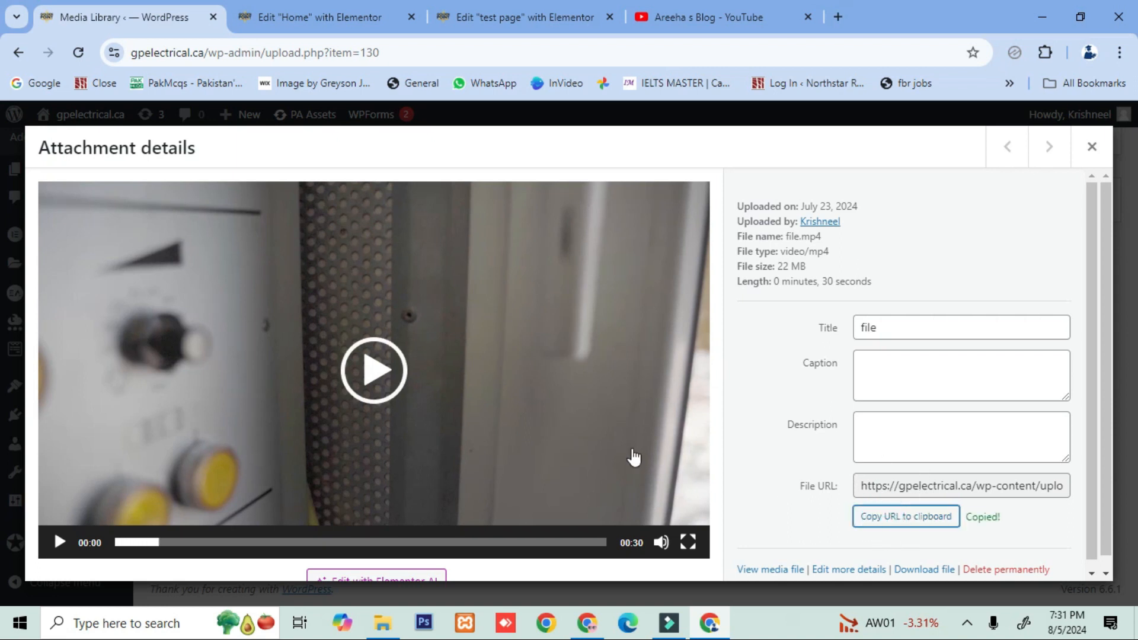
# Step: Replace the test page container's background video link with the copied URL of file.mp4
pyautogui.click(482, 17)
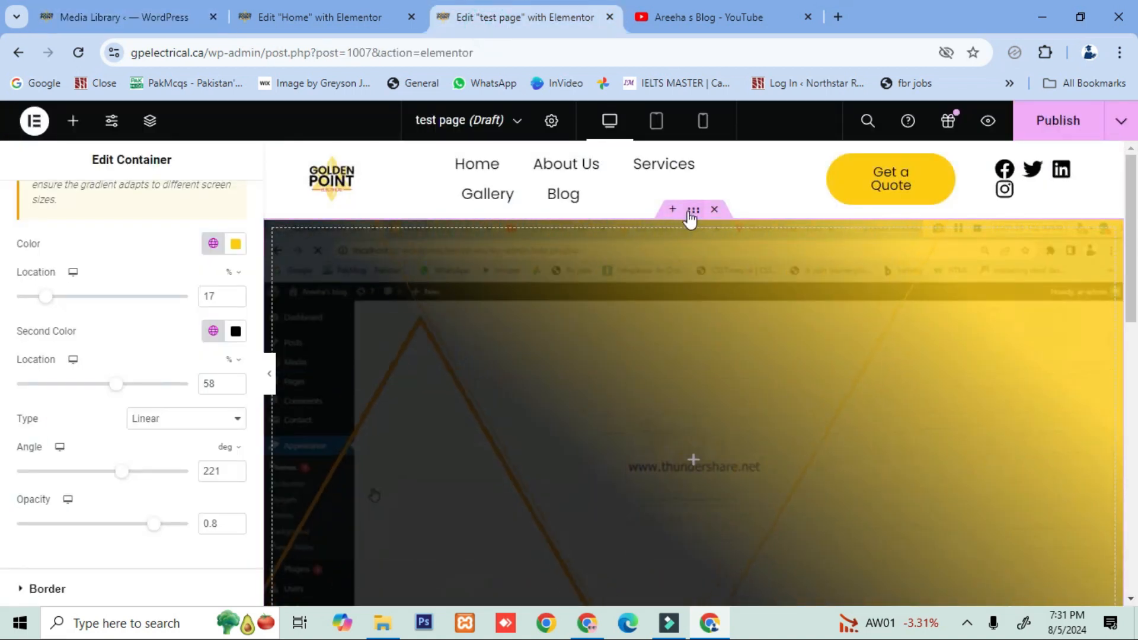
pyautogui.click(690, 211)
pyautogui.scroll(5, 115, 292)
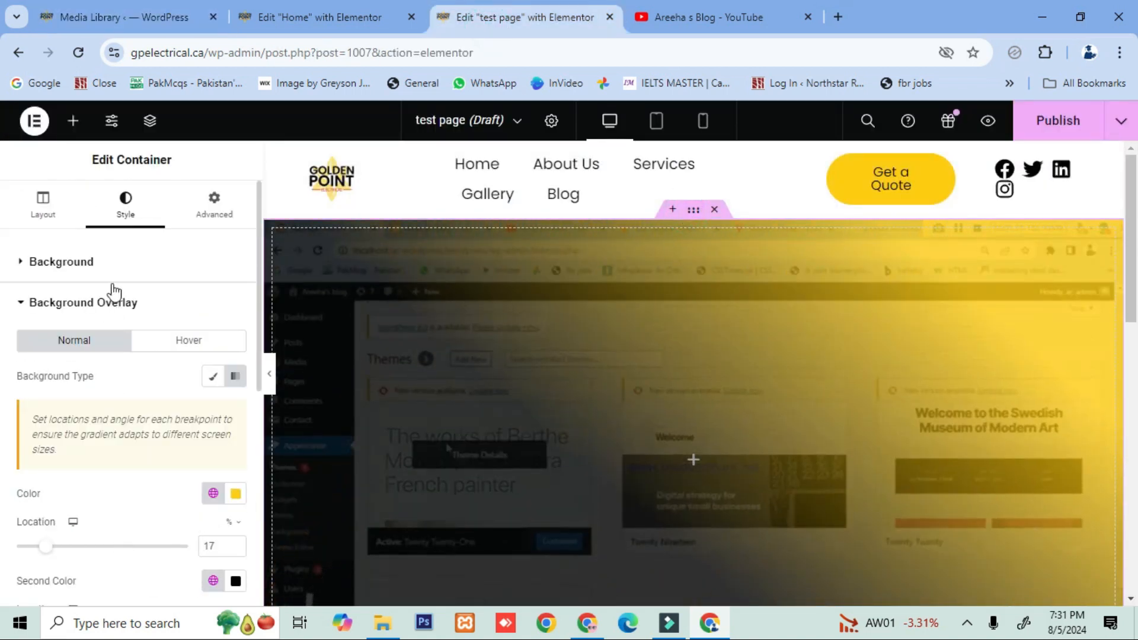
pyautogui.click(65, 274)
pyautogui.scroll(-3, 81, 304)
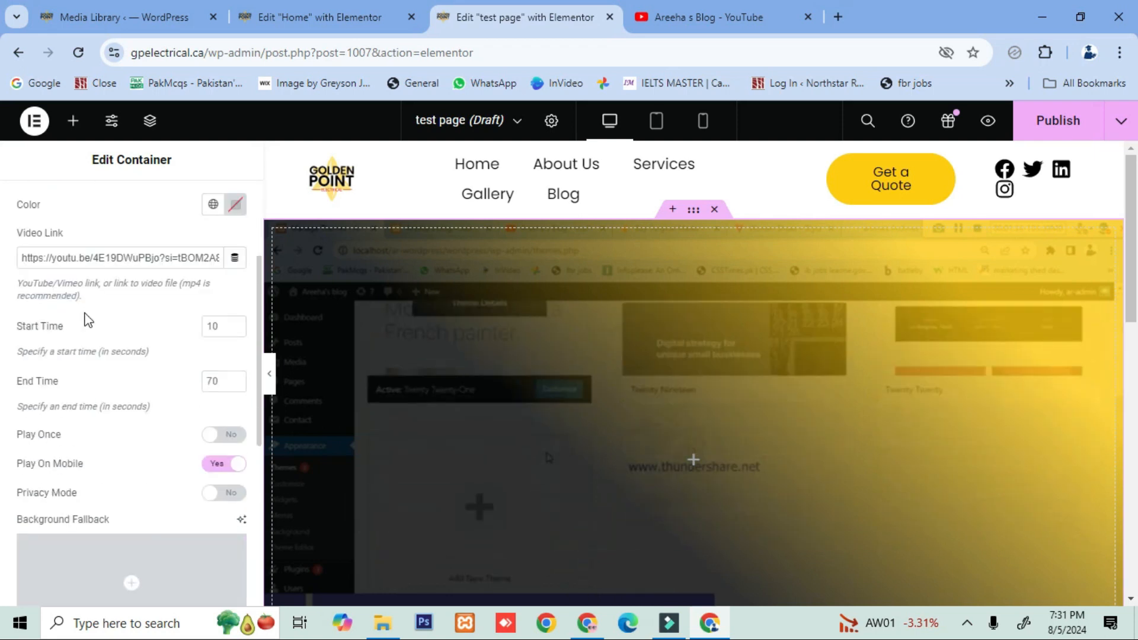
pyautogui.click(80, 259)
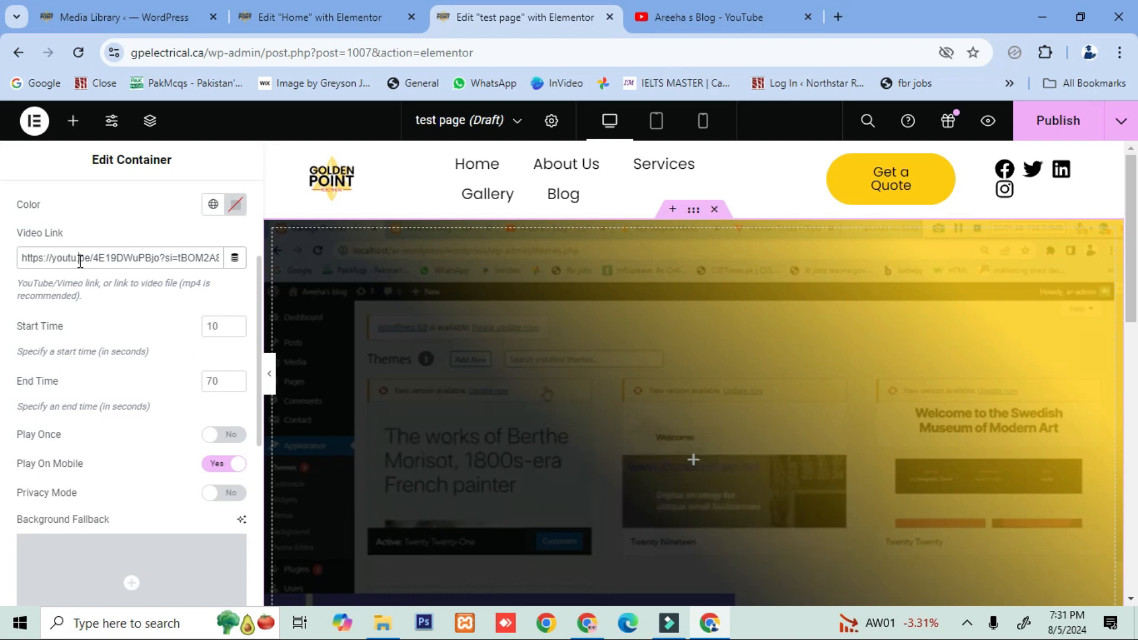
pyautogui.hotkey('ctrl', 'a')
pyautogui.hotkey('ctrl', 'v')
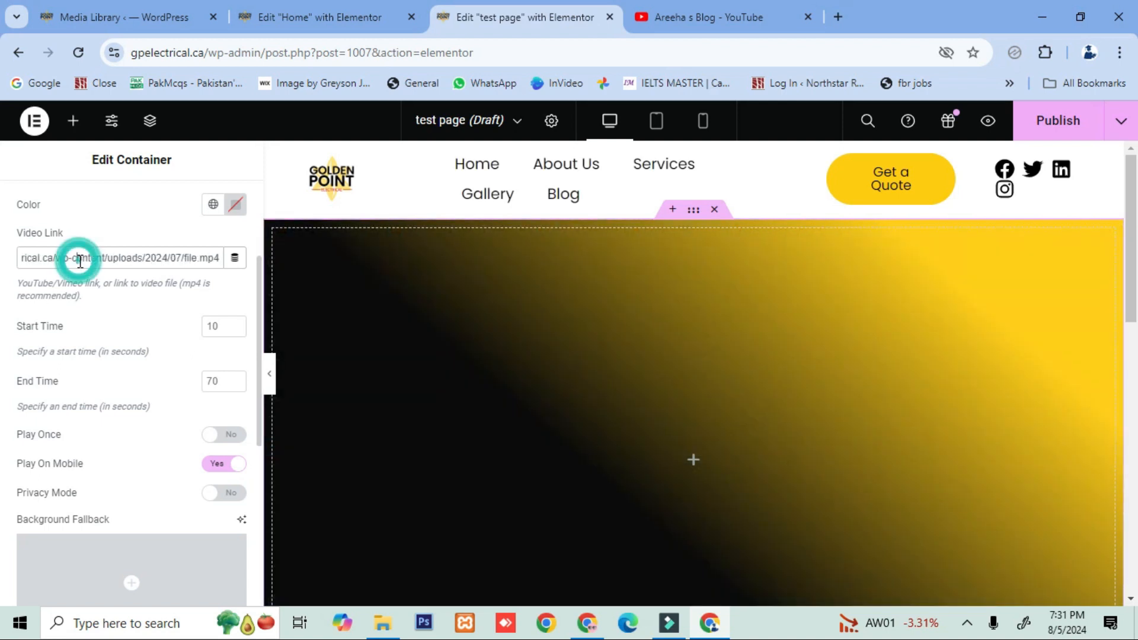
pyautogui.hotkey('ctrl', 'v')
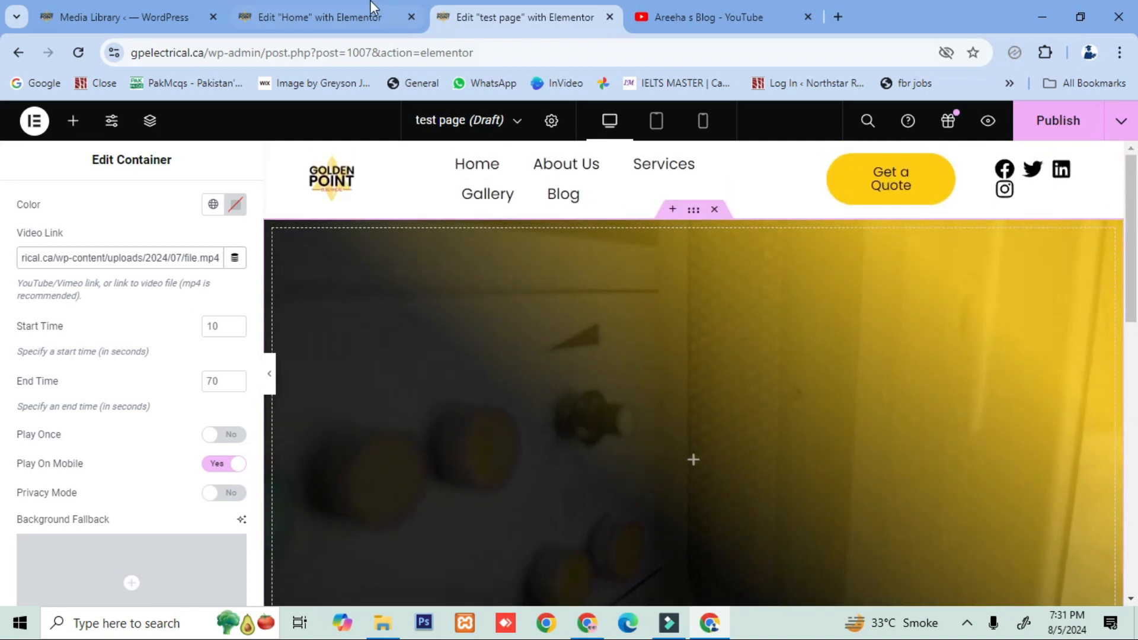
# Step: Copy the "Golden Point Electrical Ltd." heading from the Home page's hero and paste it into the test page's hero container
pyautogui.click(372, 8)
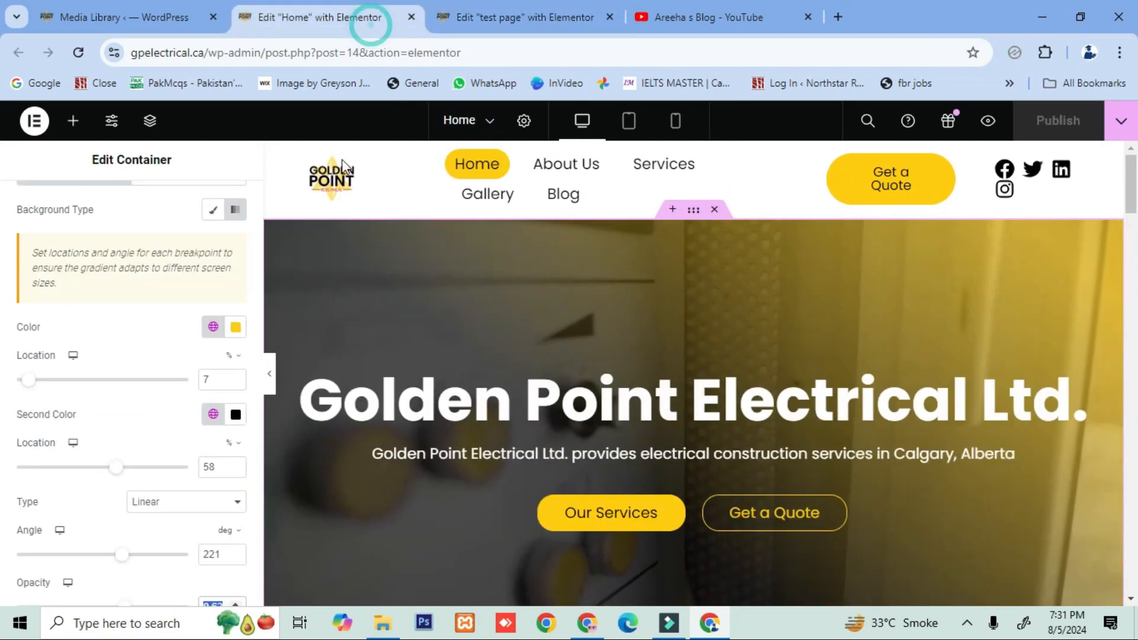
pyautogui.rightClick(646, 396)
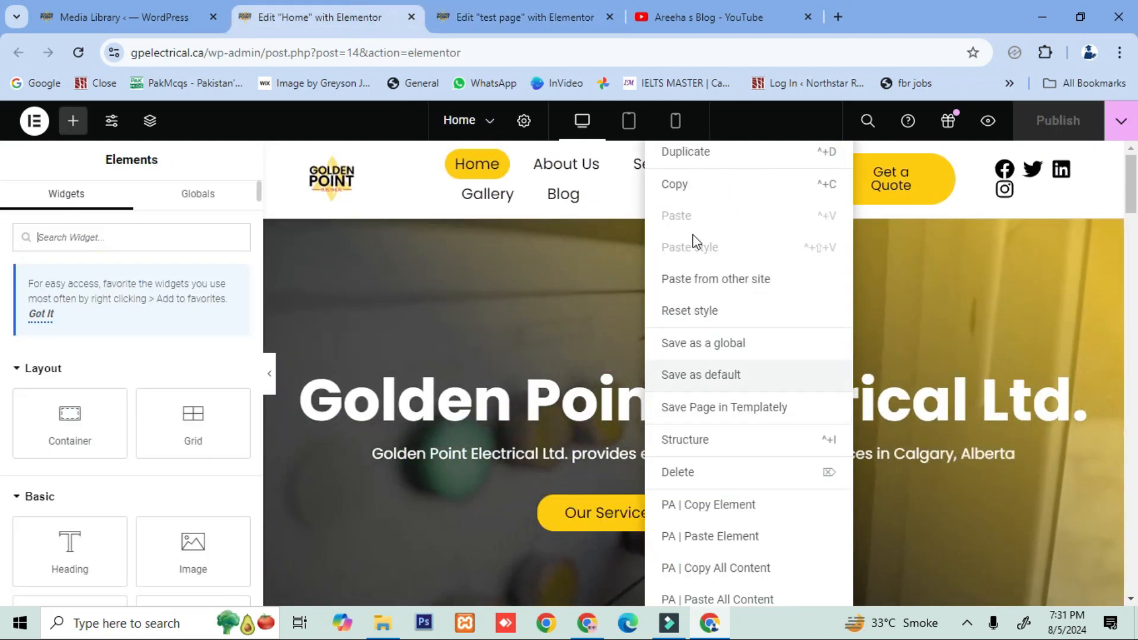
pyautogui.click(678, 186)
pyautogui.click(522, 16)
pyautogui.rightClick(543, 449)
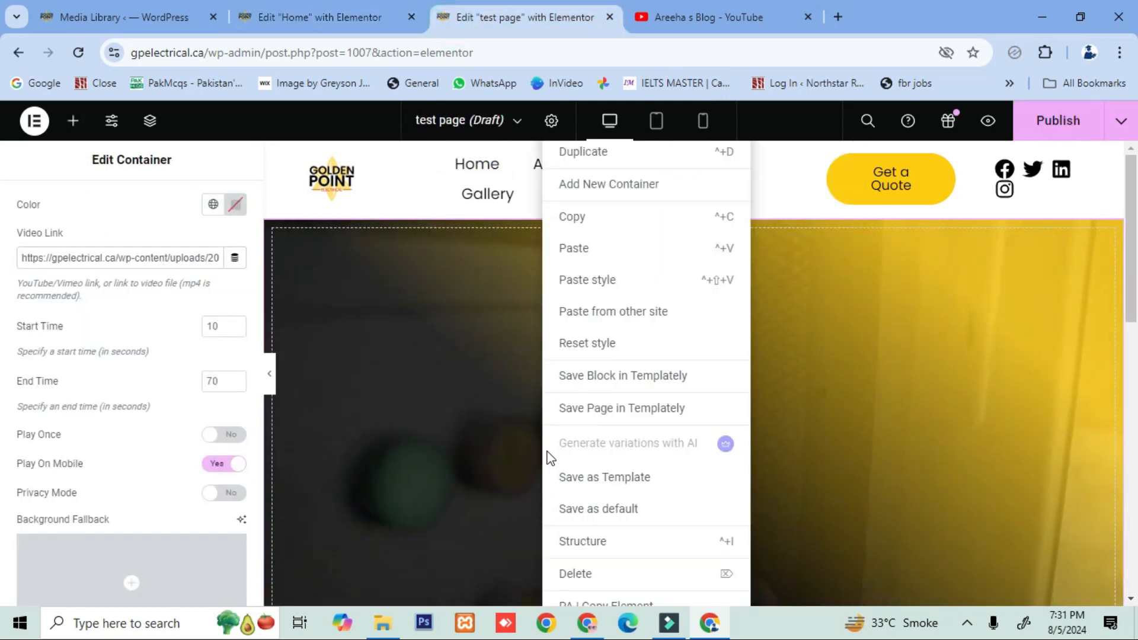
pyautogui.click(576, 251)
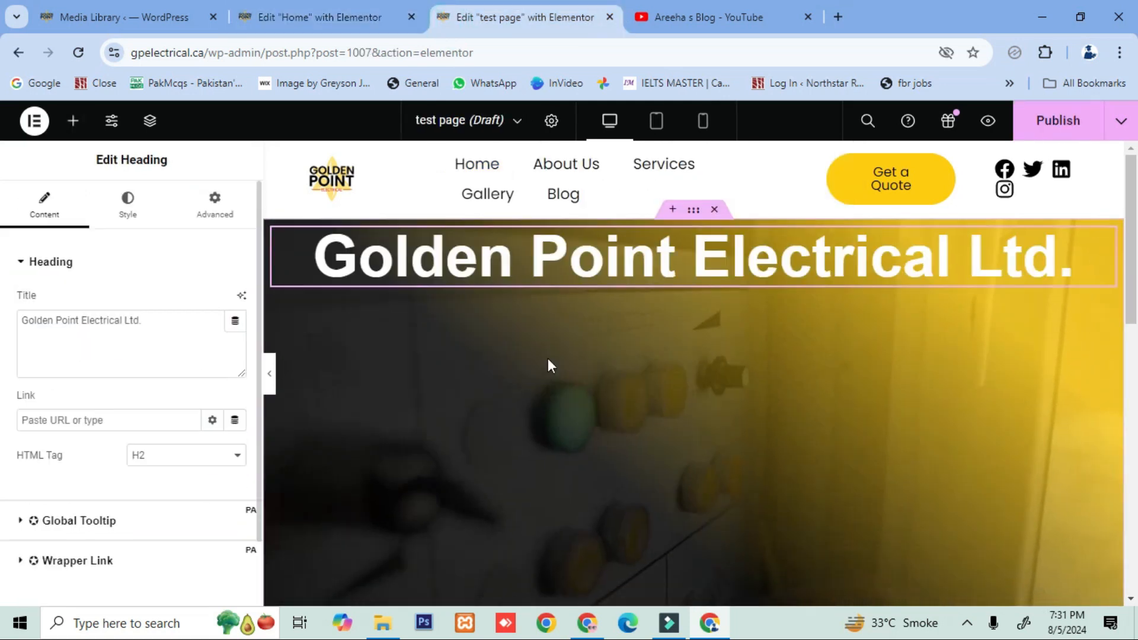
# Step: Copy the description text below the Home page's hero heading and paste it into the test page's hero container
pyautogui.click(243, 8)
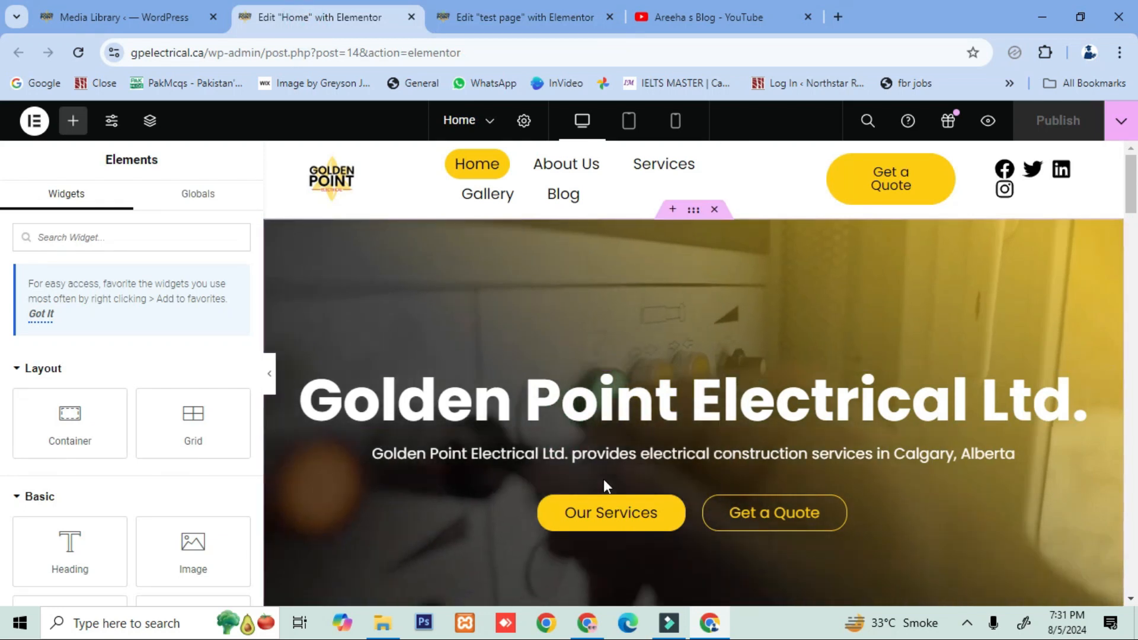
pyautogui.rightClick(677, 454)
pyautogui.click(721, 185)
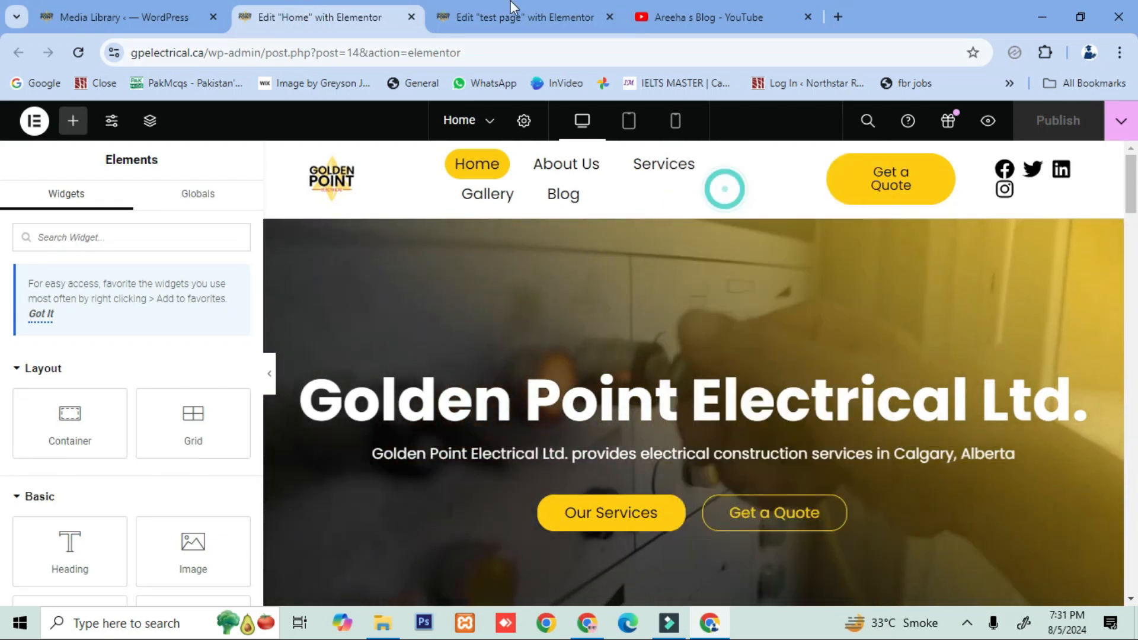
pyautogui.click(509, 16)
pyautogui.rightClick(459, 356)
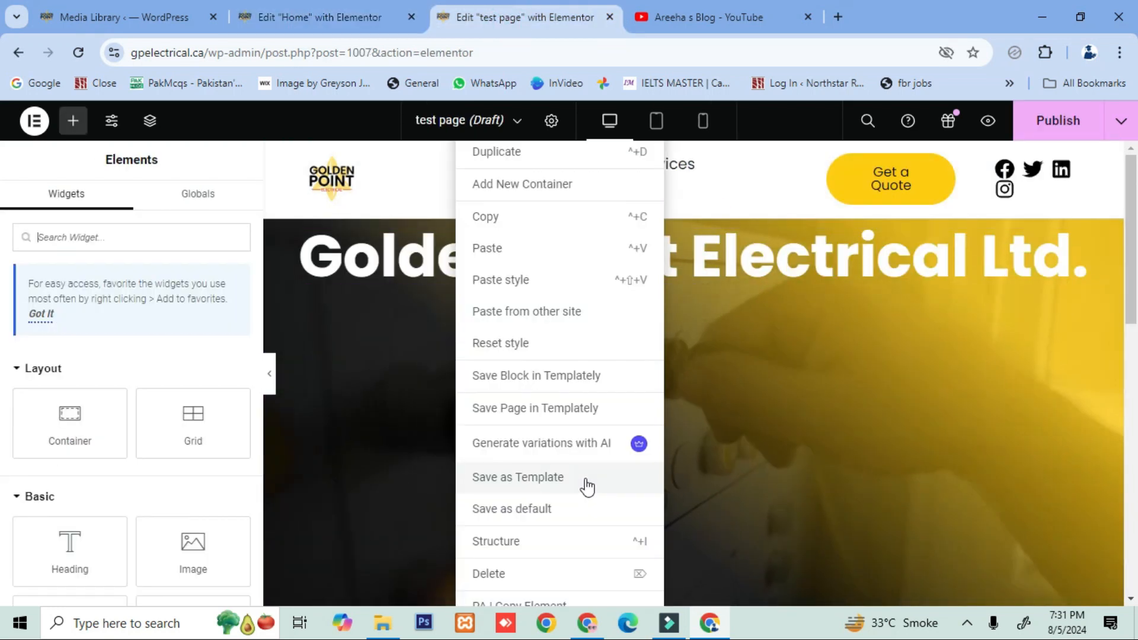
pyautogui.click(484, 251)
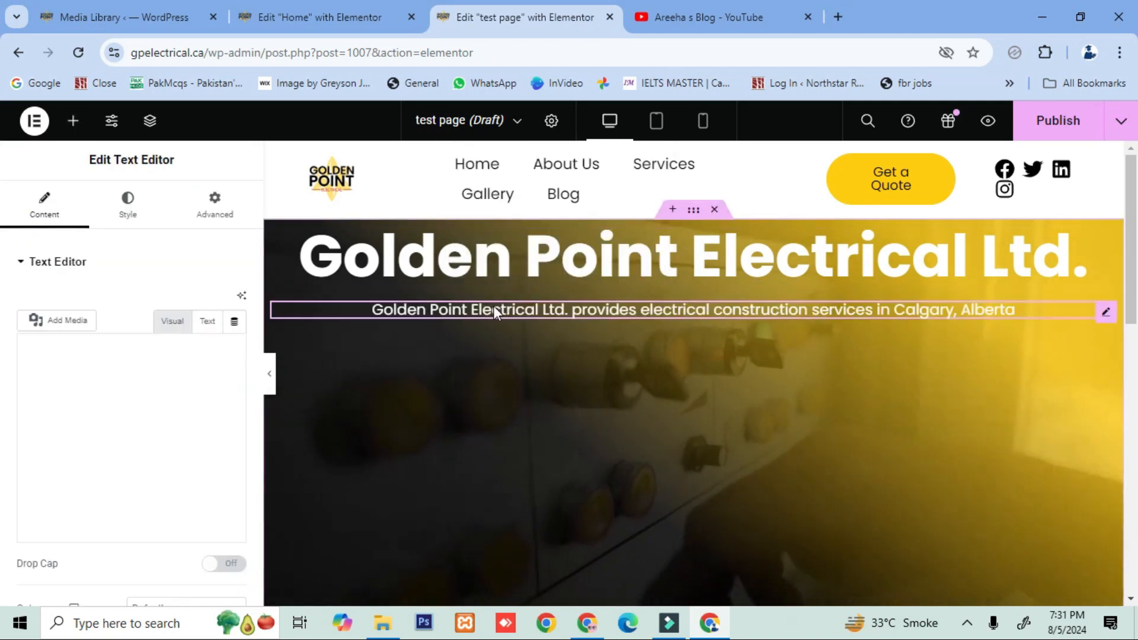
# Step: Copy the Home page's grid with the Our Services and Get a Quote buttons and paste it into the test page's hero container
pyautogui.click(356, 13)
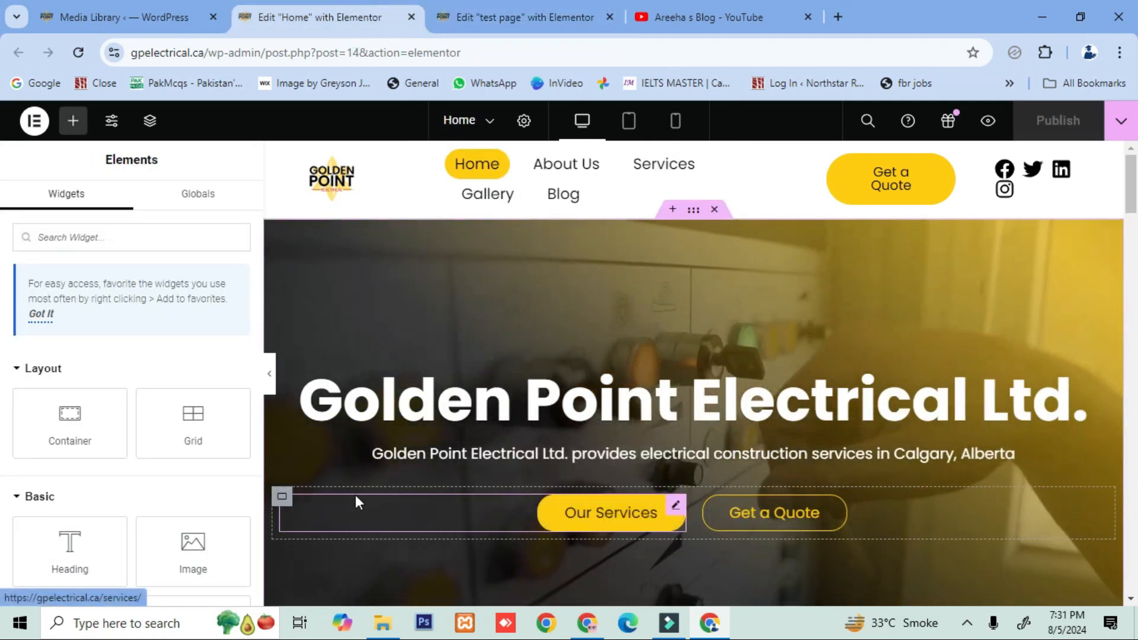
pyautogui.rightClick(288, 507)
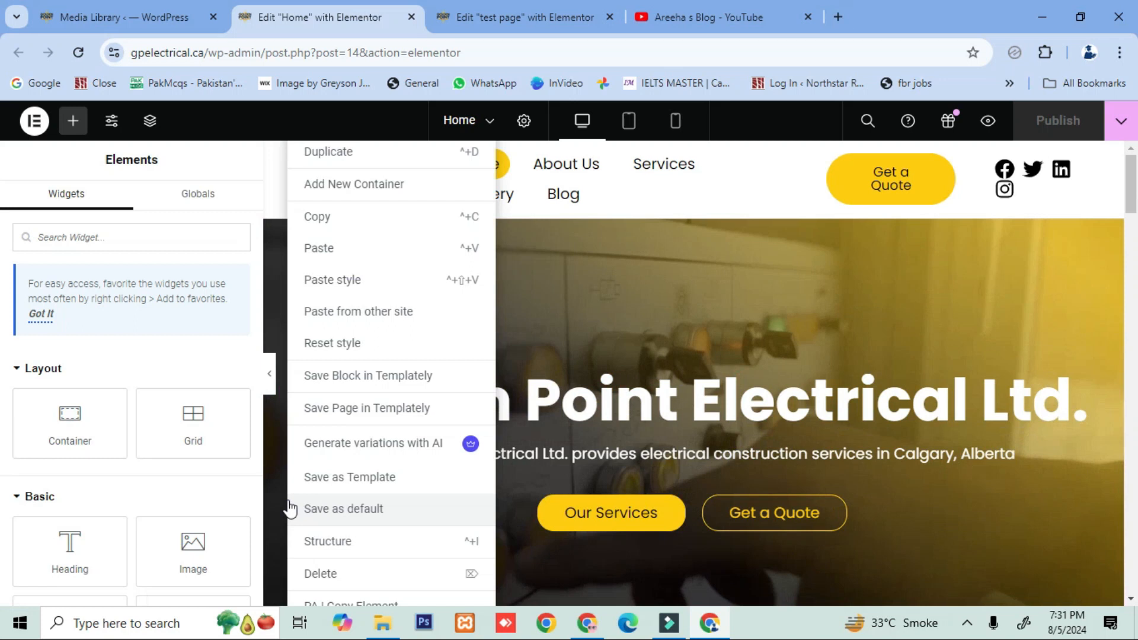
pyautogui.click(368, 216)
pyautogui.click(431, 17)
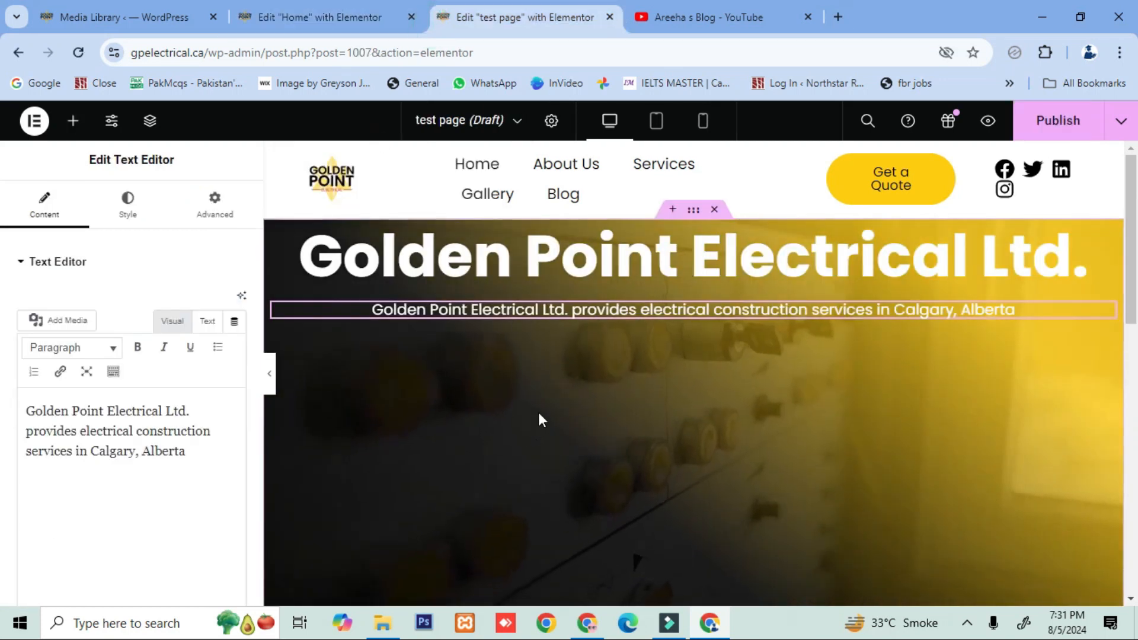
pyautogui.rightClick(536, 415)
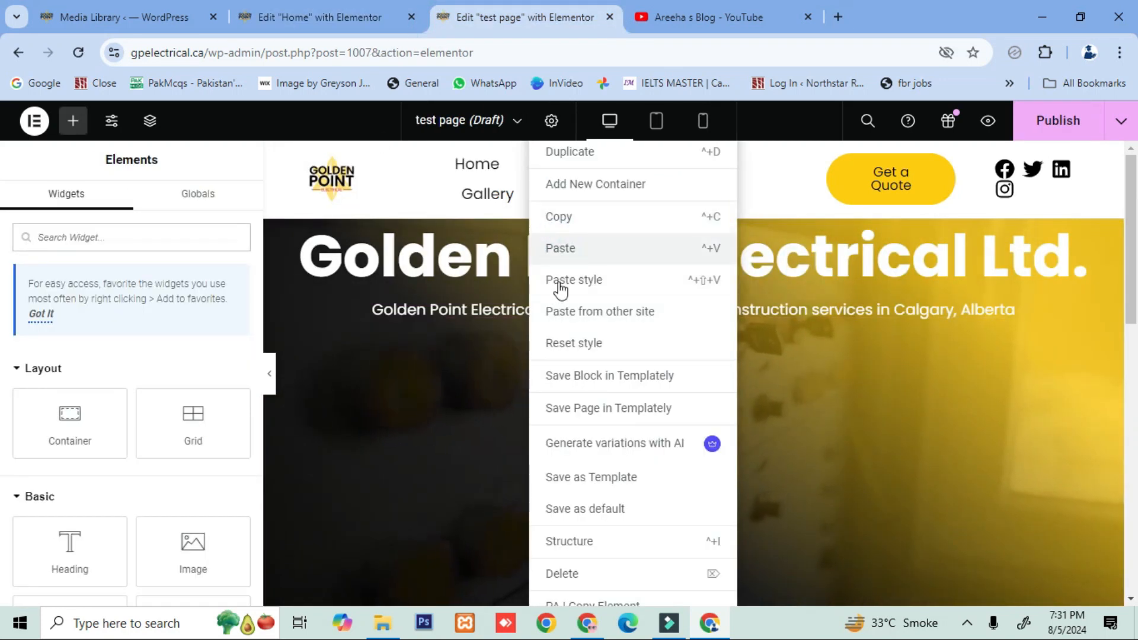
pyautogui.click(558, 256)
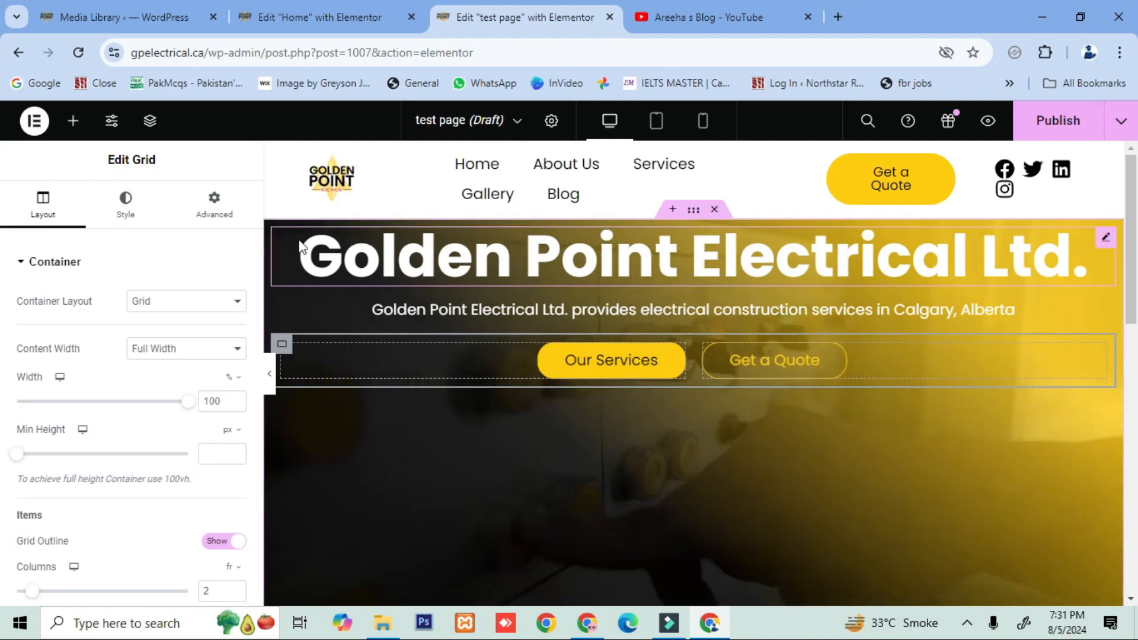
# Step: Set the test page hero container's Justify Content to center so its contents sit in the vertical middle
pyautogui.click(694, 212)
pyautogui.moveTo(51, 238); pyautogui.dragTo(53, 220)
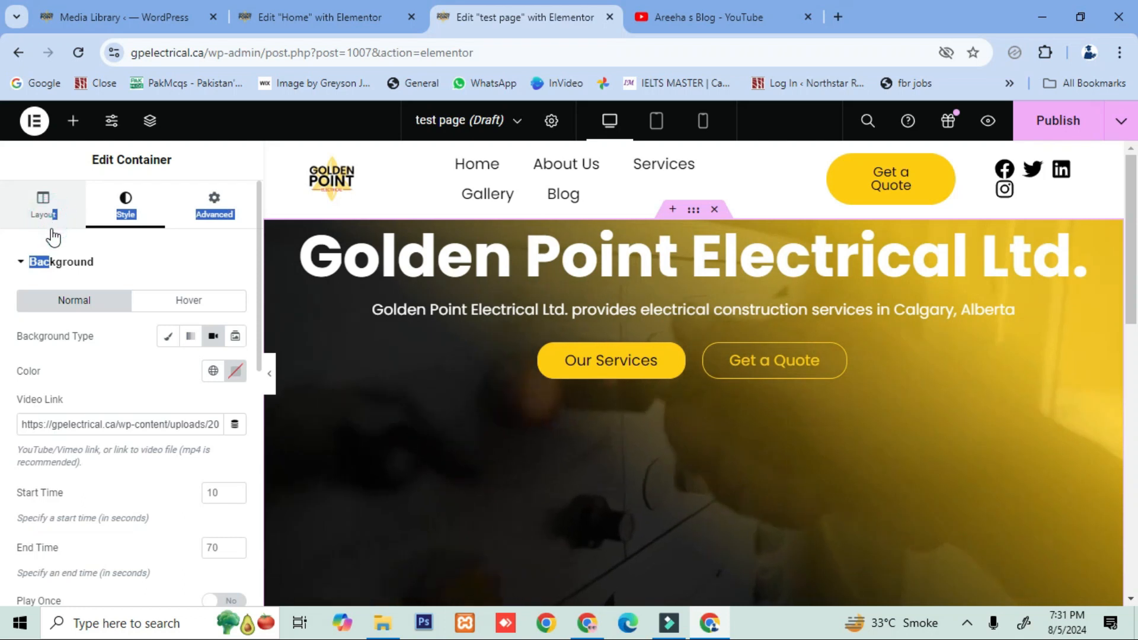
pyautogui.click(51, 218)
pyautogui.scroll(-4, 80, 350)
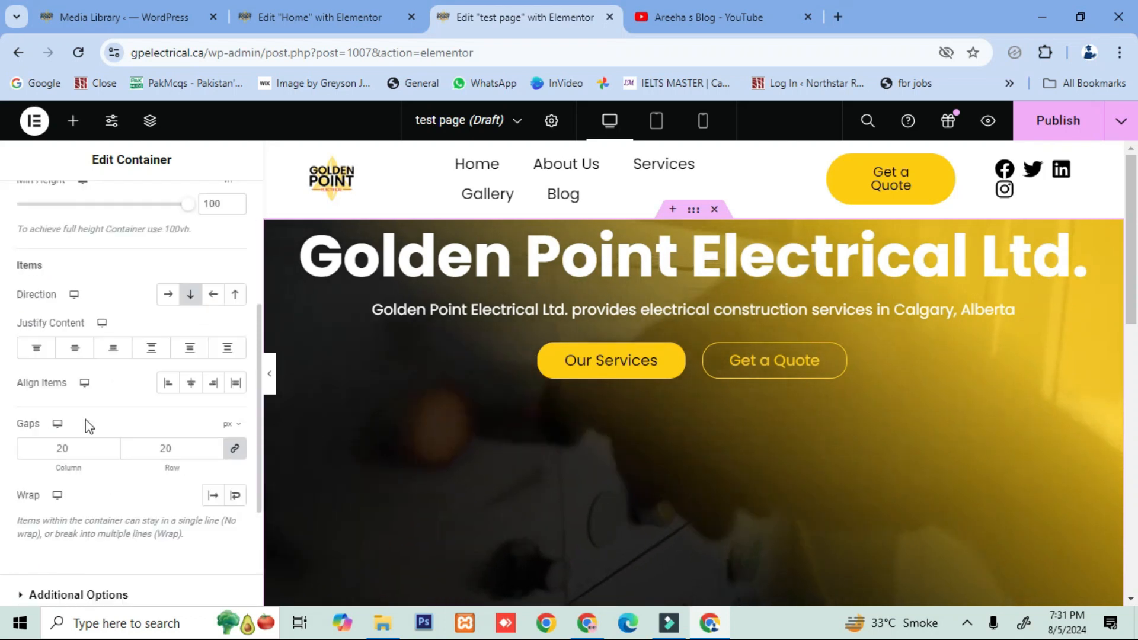
pyautogui.click(75, 348)
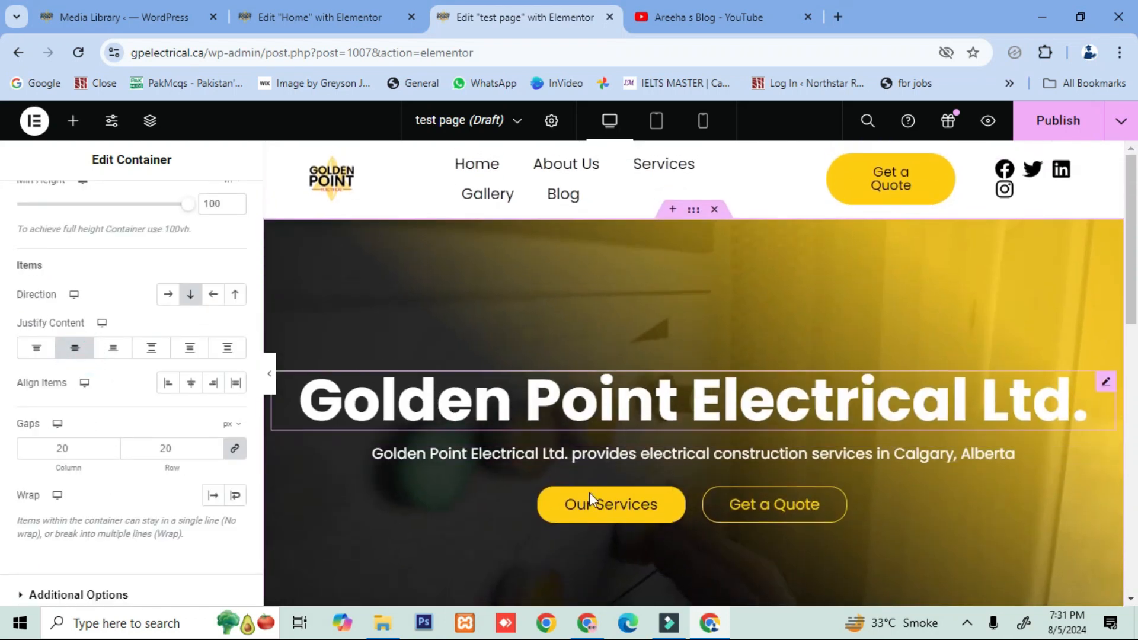
# Step: Review the style and content settings of the test page's hero heading
pyautogui.click(579, 426)
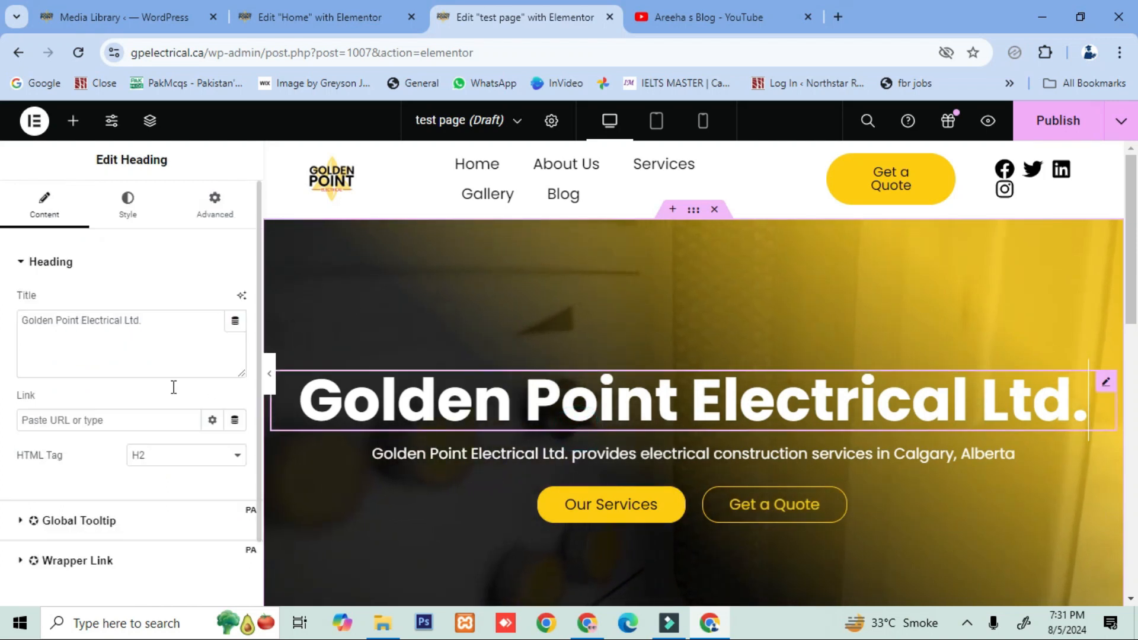
pyautogui.click(151, 198)
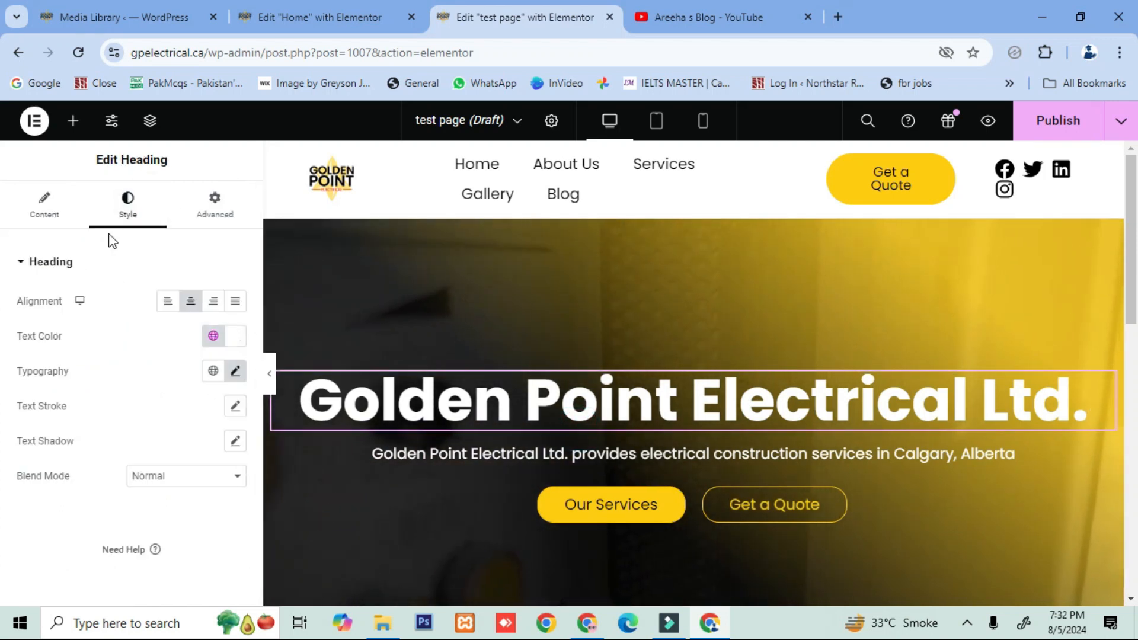
pyautogui.click(61, 192)
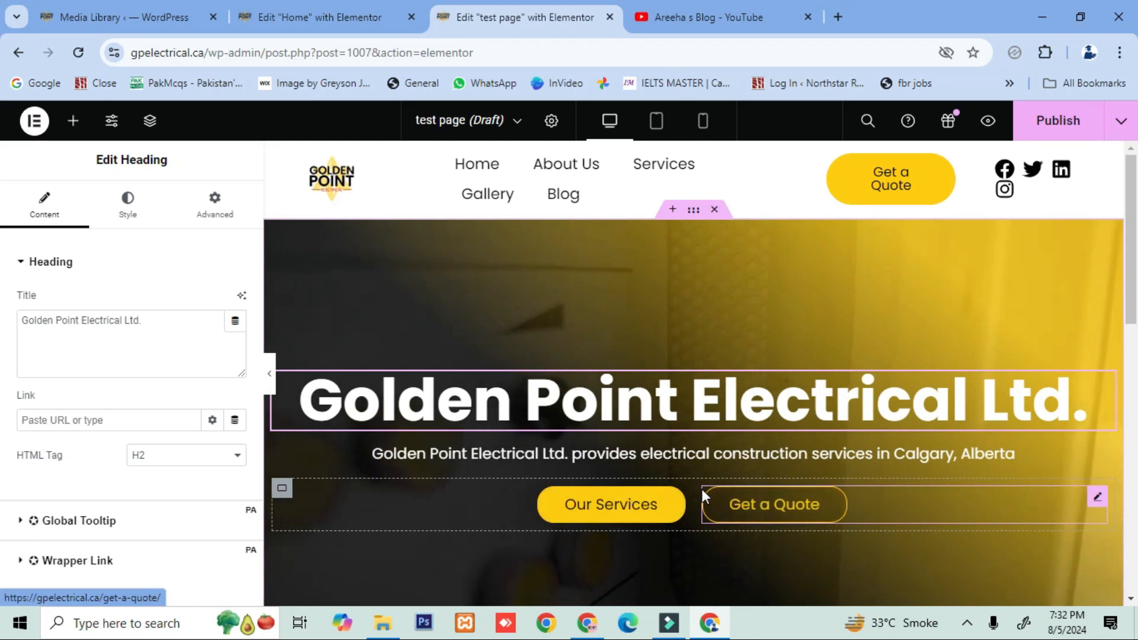
# Step: Check the Play On Mobile option in the hero container's background video settings
pyautogui.click(697, 219)
pyautogui.click(117, 197)
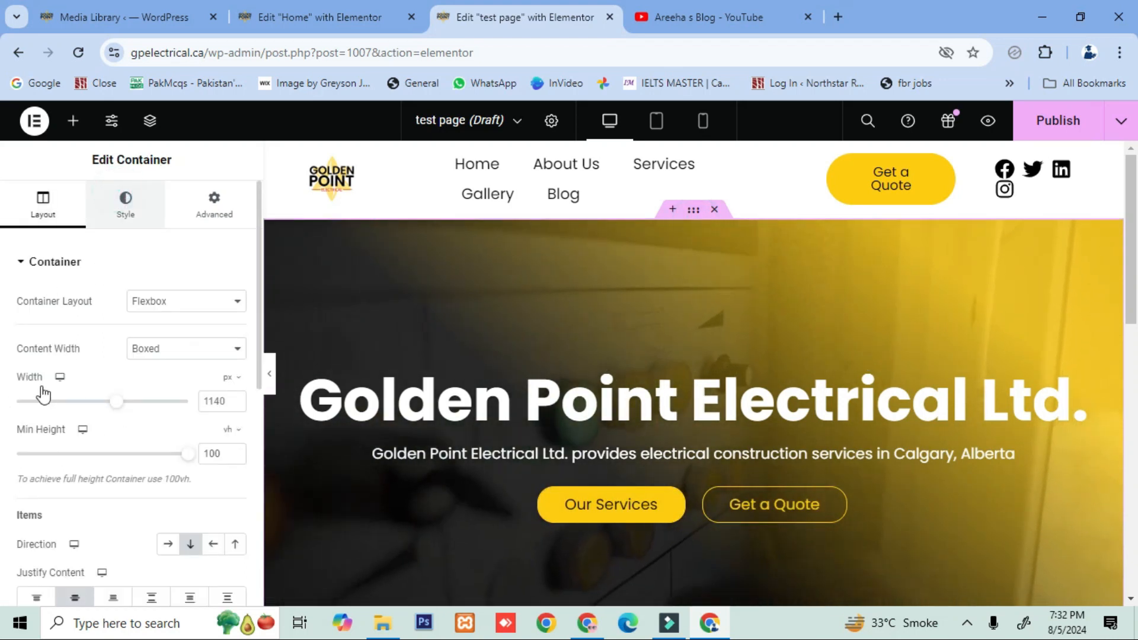
pyautogui.scroll(-3, 71, 438)
pyautogui.scroll(-1, 93, 484)
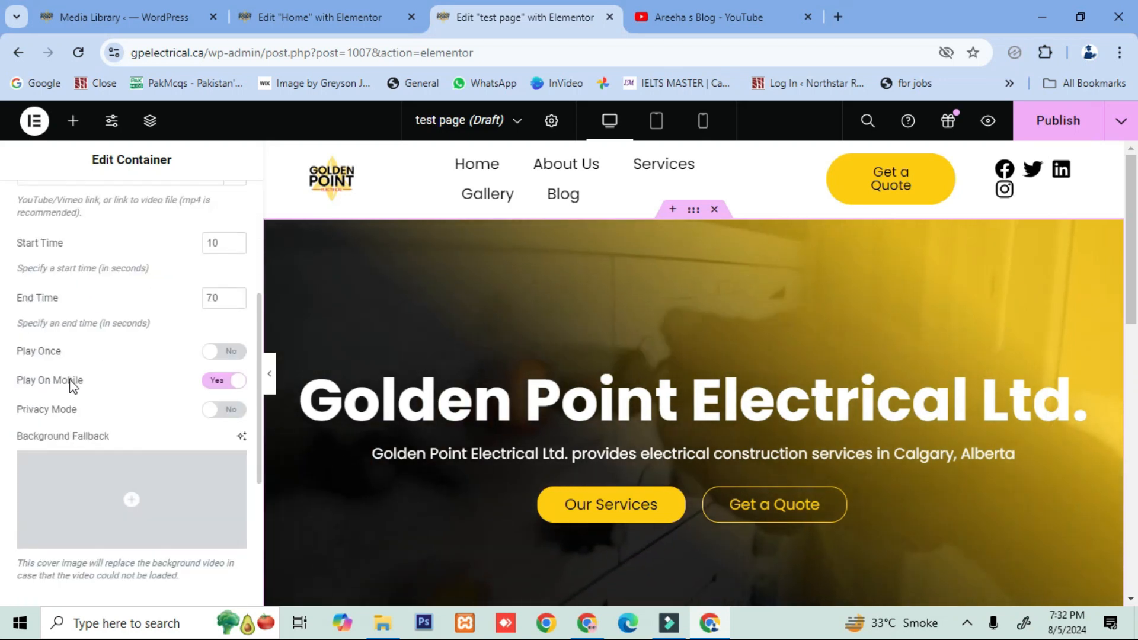
pyautogui.tripleClick(92, 379)
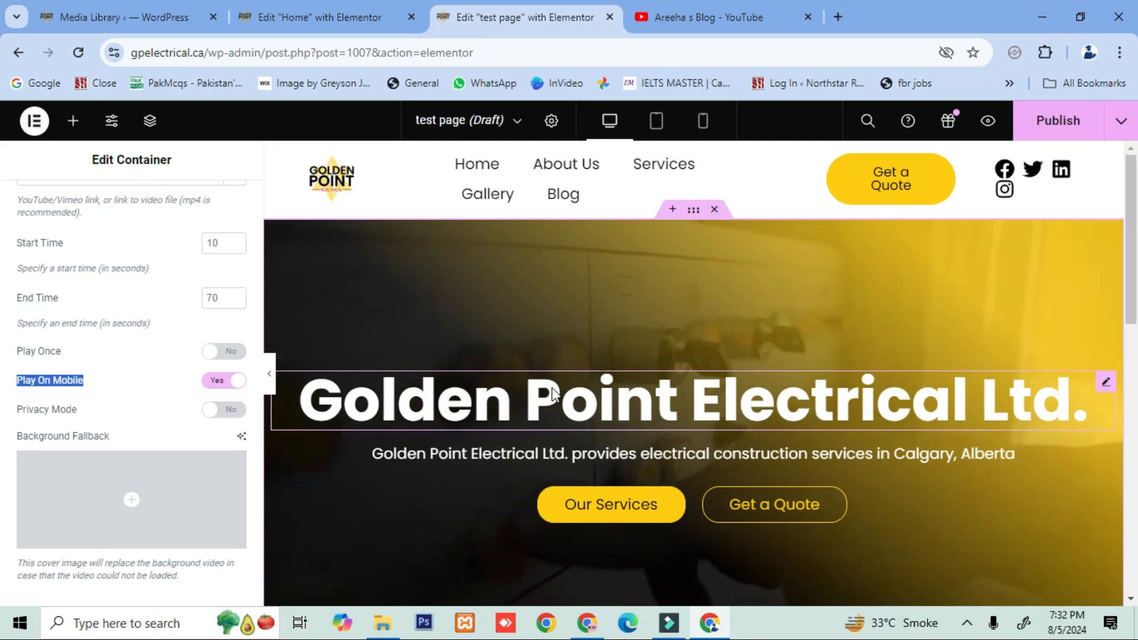
# Step: Preview the hero section in mobile and tablet views, return to desktop view and look over the section down to its end
pyautogui.click(703, 120)
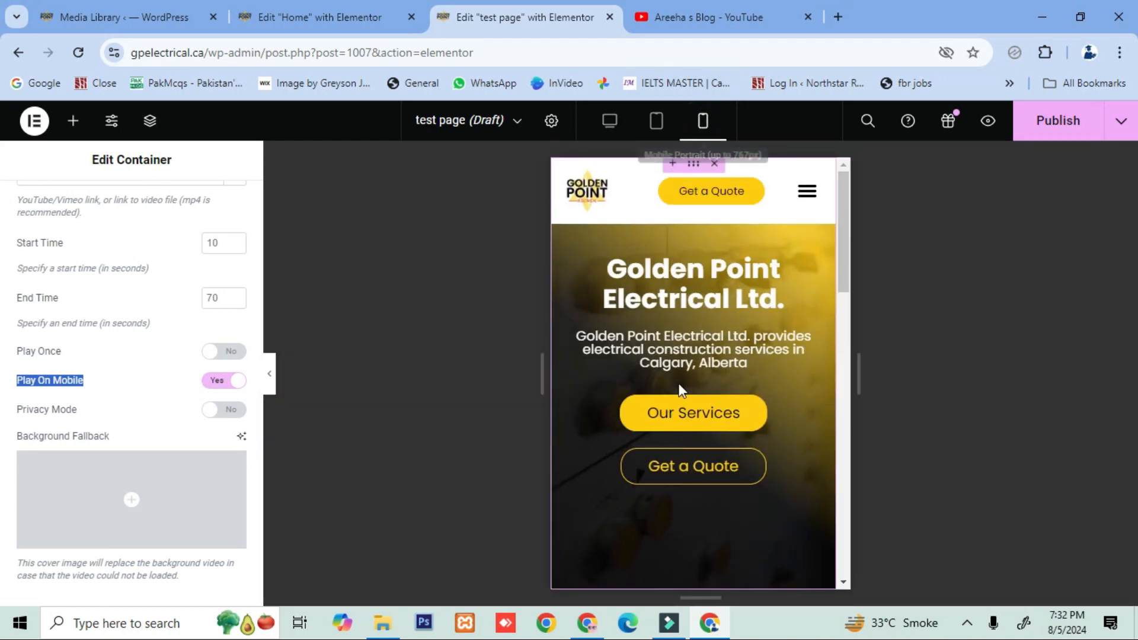
pyautogui.click(672, 127)
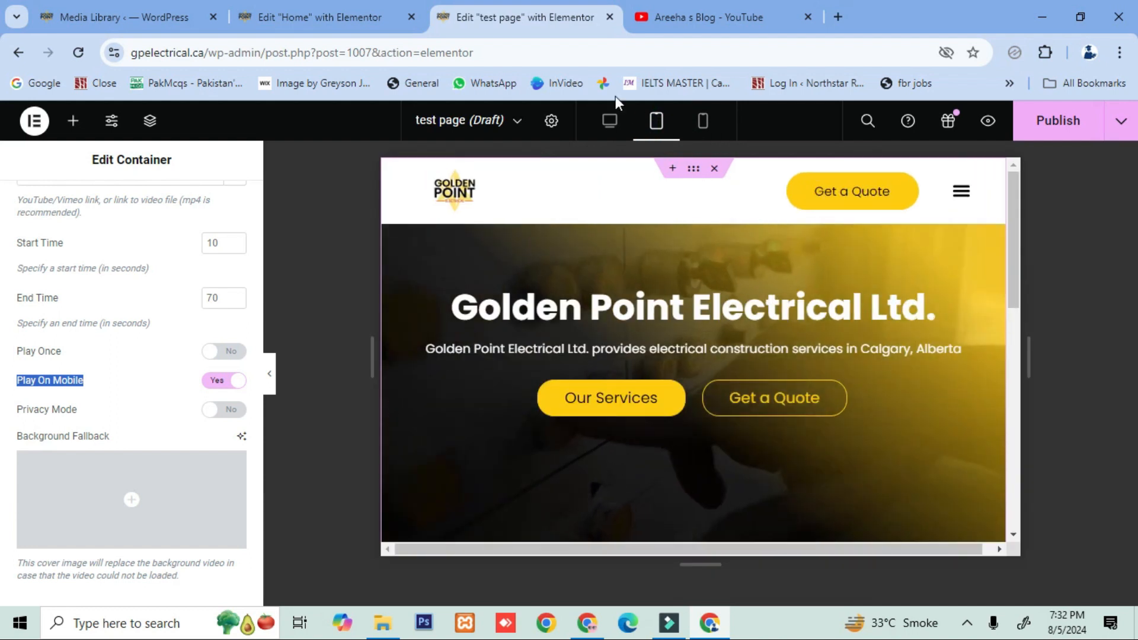
pyautogui.click(609, 123)
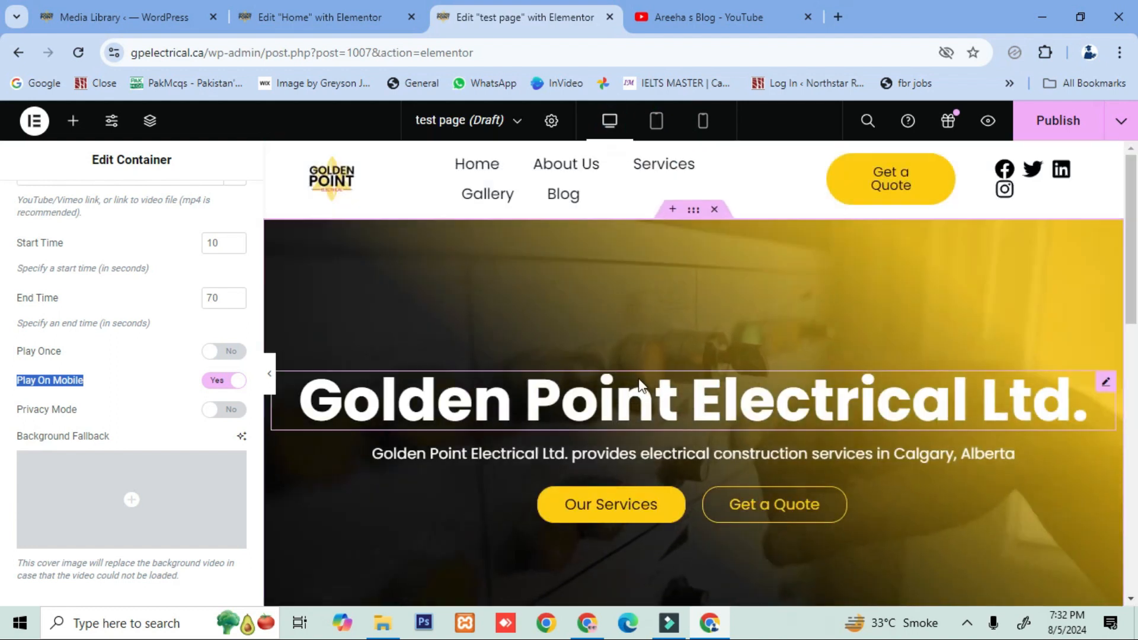
pyautogui.scroll(-3, 632, 394)
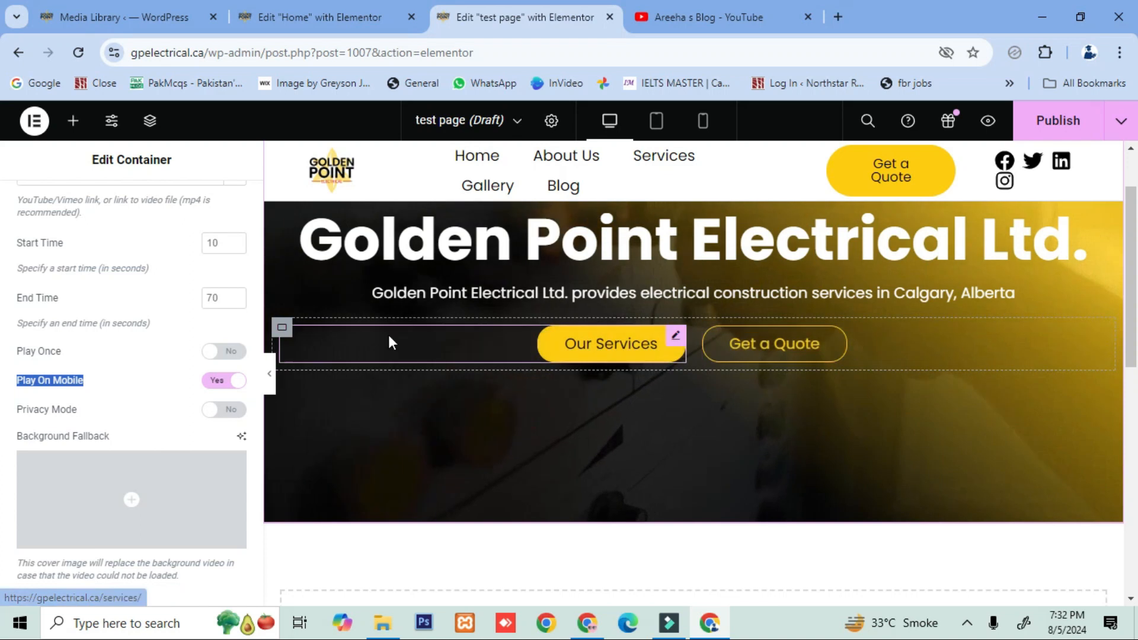